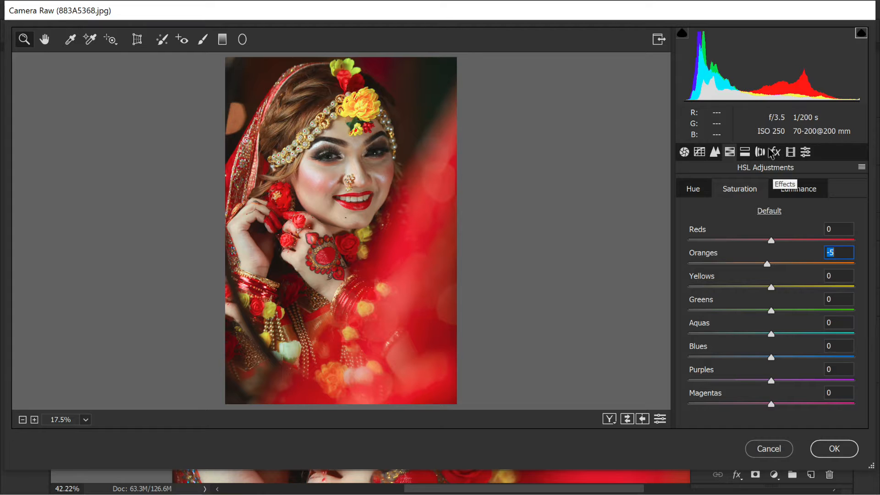
- Finish the Camera Raw colour adjustments and apply them to the portrait layer
scroll(786, 334, "down", 3)
scroll(765, 251, "down", 3)
left_click_drag(767, 353, 776, 356)
left_click(834, 448)
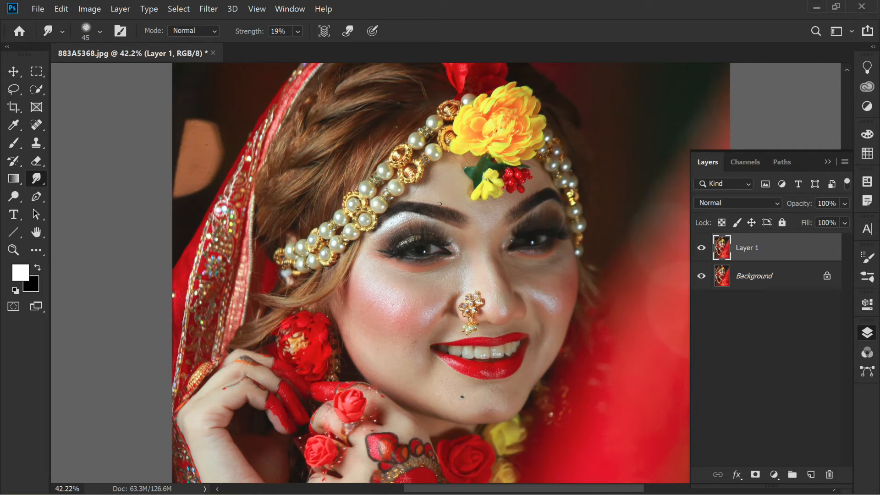
- Smudge the forehead skin beside the pearl headpiece smooth, enlarging the brush to 90 px
scroll(406, 205, "up", 5)
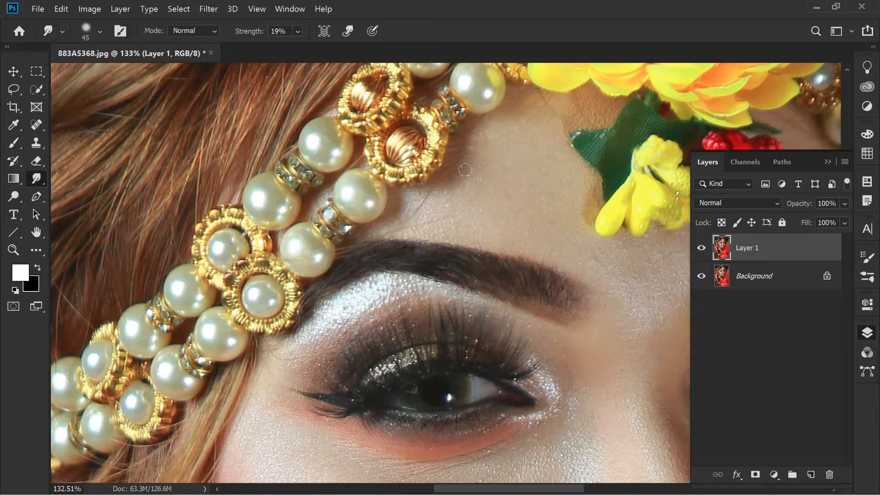
scroll(412, 205, "up", 1)
scroll(423, 203, "up", 1)
scroll(423, 203, "right", 1)
key("bracketright")
key("bracketright")
key("bracketright")
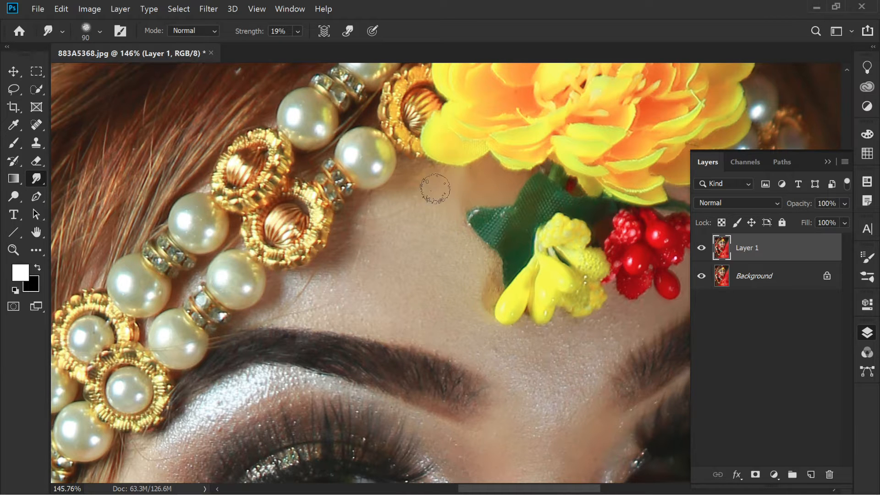
- Smooth the open forehead between the pearl headpiece and the green leaf with a 150 px Smudge brush
scroll(395, 194, "down", 2)
key("bracketright")
key("bracketright")
key("bracketright")
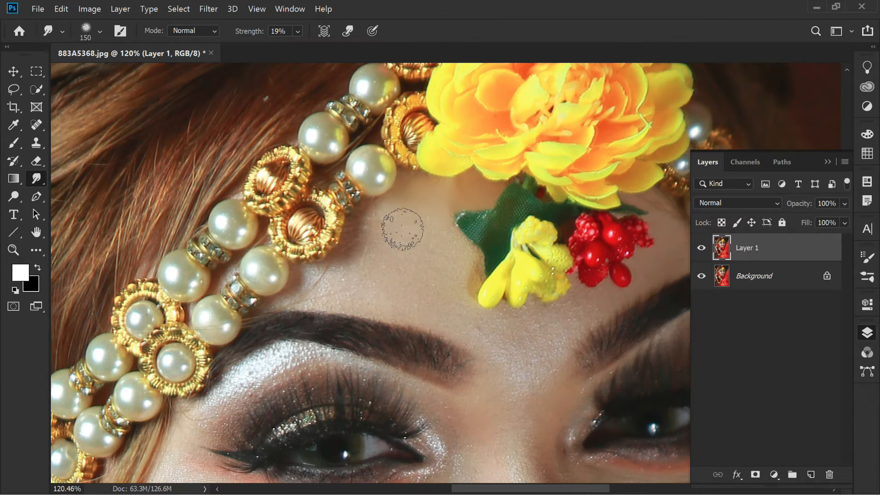
key("bracketleft")
key("bracketleft")
key("bracketleft")
key("bracketleft")
key("bracketleft")
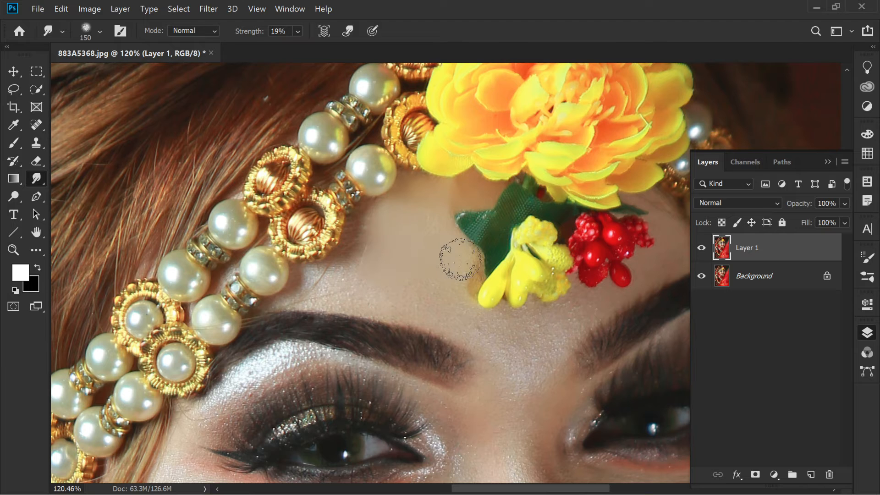
- Smudge the skin just above the left eyebrow in the photo with 100 px and 80 px brushes
scroll(454, 261, "up", 2)
key("bracketright")
key("bracketright")
key("bracketright")
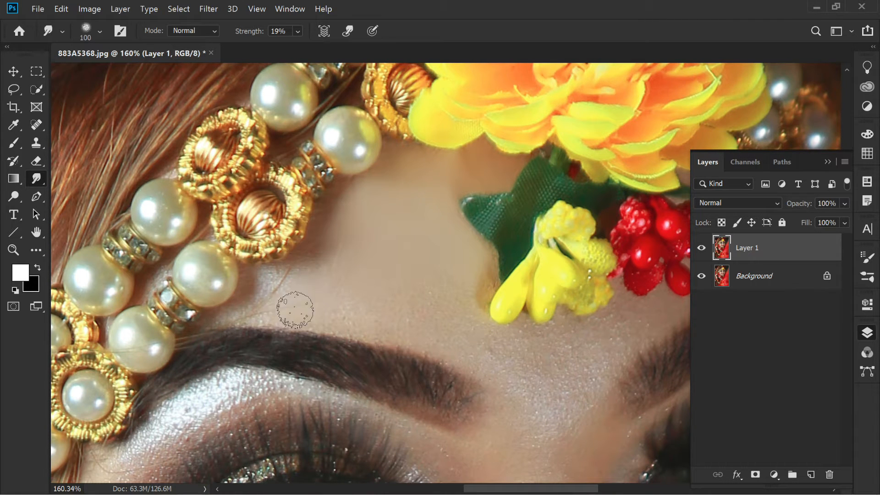
key("bracketleft")
key("bracketleft")
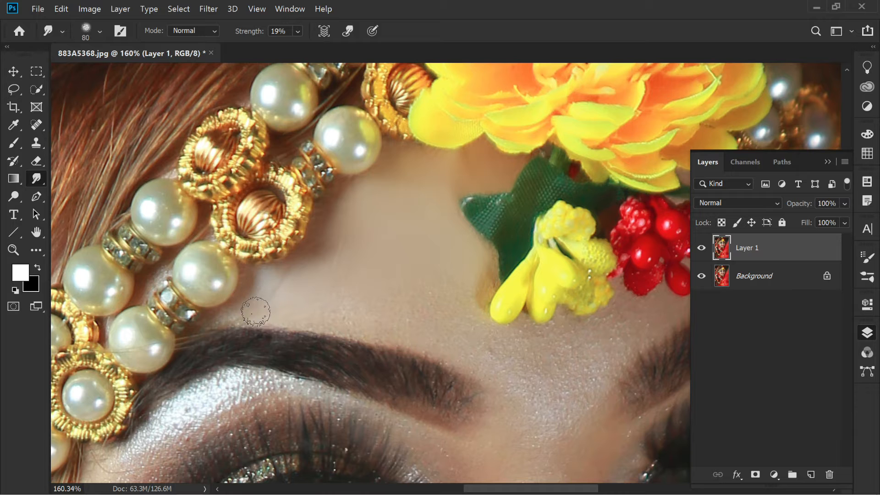
- Set the Smudge strength to 22% and blend the skin above the left eyebrow with 125 px and 175 px brushes
left_click(297, 31)
left_click(309, 47)
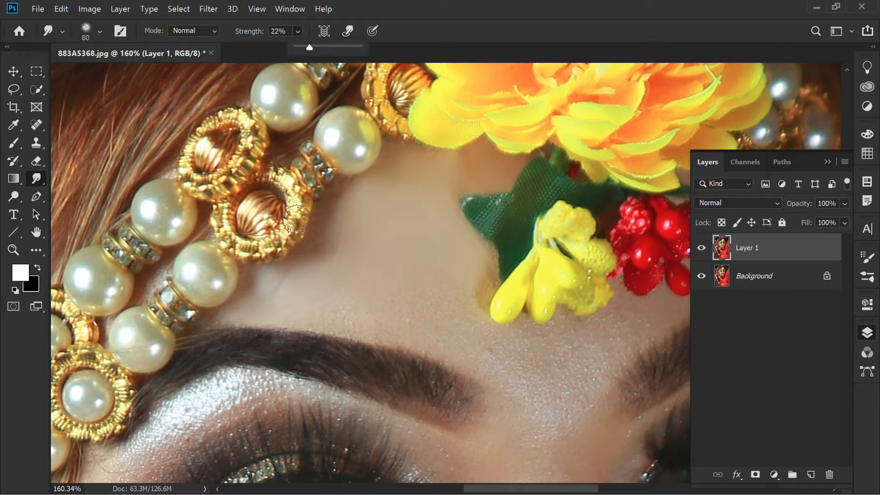
left_click(278, 302)
key("bracketright")
key("bracketright")
key("bracketright")
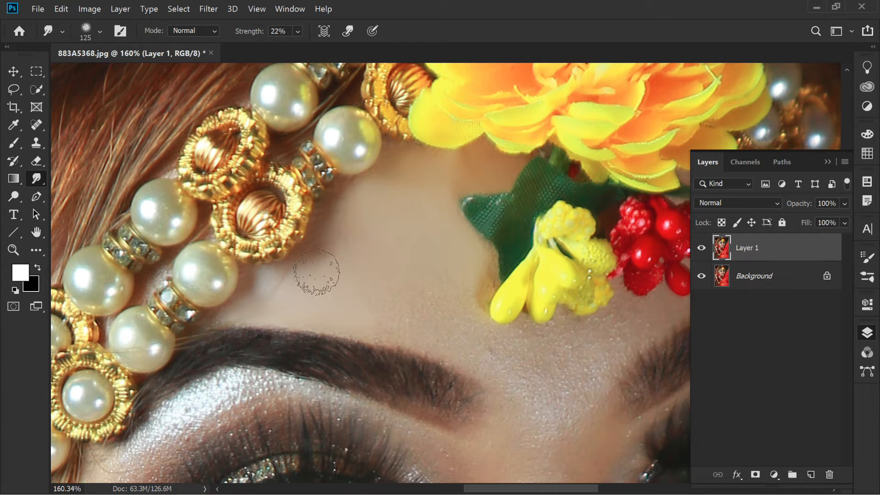
key("bracketright")
key("bracketright")
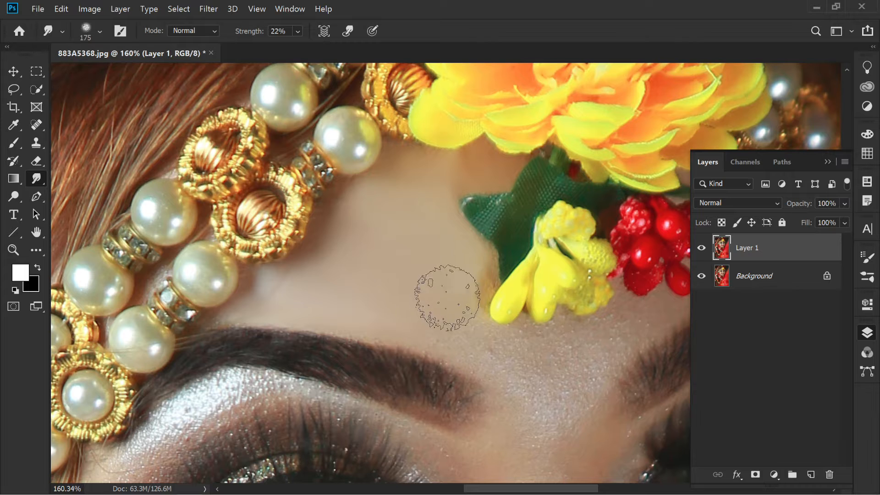
- Smooth the forehead skin along the edge of the leaf and yellow flower with an 80 px Smudge brush
key("bracketleft")
key("bracketleft")
key("bracketleft")
key("bracketleft")
key("bracketleft")
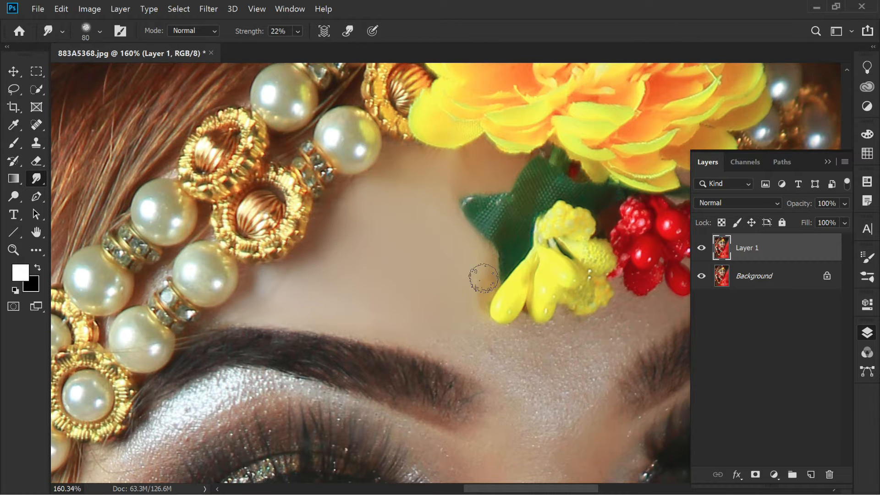
left_click_drag(407, 288, 353, 213)
- Smudge the skin between the eyebrows below the yellow flower, starting at 125 px and shrinking the brush for the edges
scroll(353, 212, "down", 2)
key("bracketright")
key("bracketright")
key("bracketright")
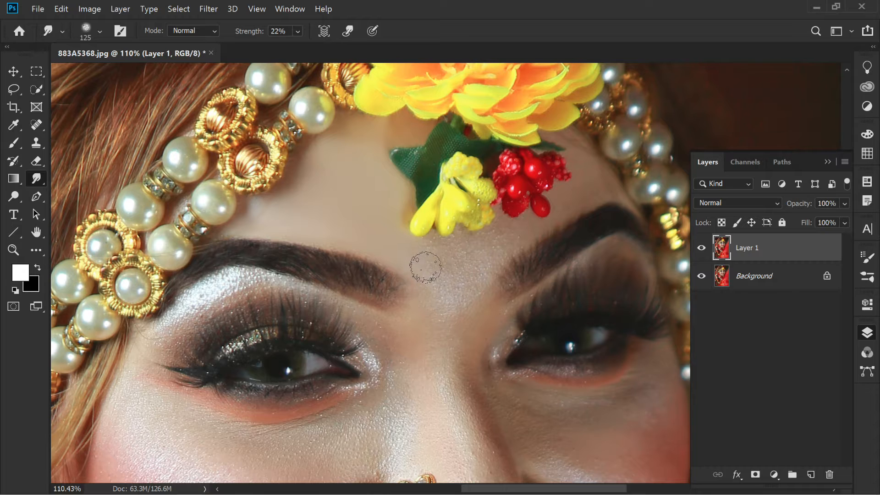
scroll(432, 254, "up", 2)
scroll(435, 247, "right", 2)
scroll(427, 249, "up", 1)
key("bracketleft")
key("bracketleft")
key("bracketleft")
key("bracketleft")
key("bracketleft")
key("bracketleft")
mouse_move(395, 268)
left_mouse_down()
mouse_move(362, 279)
mouse_move(366, 292)
mouse_move(428, 302)
mouse_move(437, 274)
mouse_move(415, 270)
mouse_move(395, 246)
left_mouse_up()
- Smooth the skin between the red berries and the right eyebrow with a 70 px Smudge brush
key("bracketleft")
key("bracketright")
key("bracketright")
key("bracketleft")
key("bracketleft")
key("bracketleft")
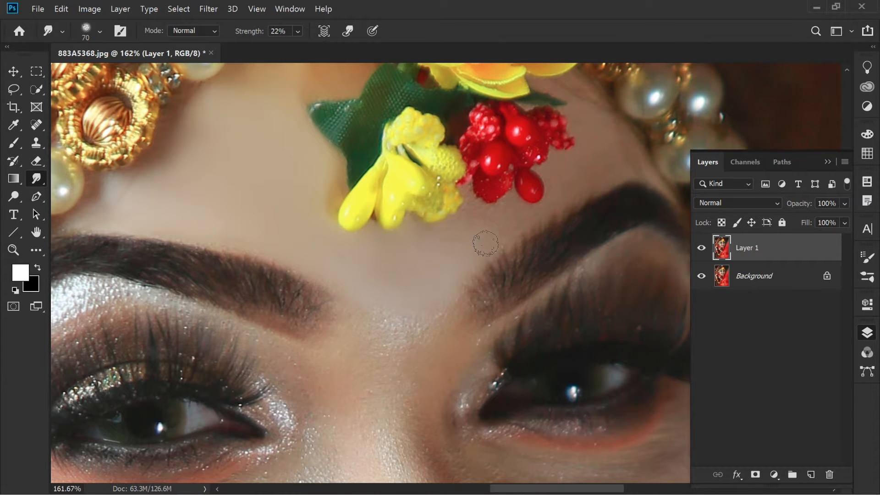
- Smooth the forehead between the red berries and the pearls at 50 px, and blend the wider forehead at 150 px
scroll(375, 224, "right", 2)
scroll(353, 282, "up", 2)
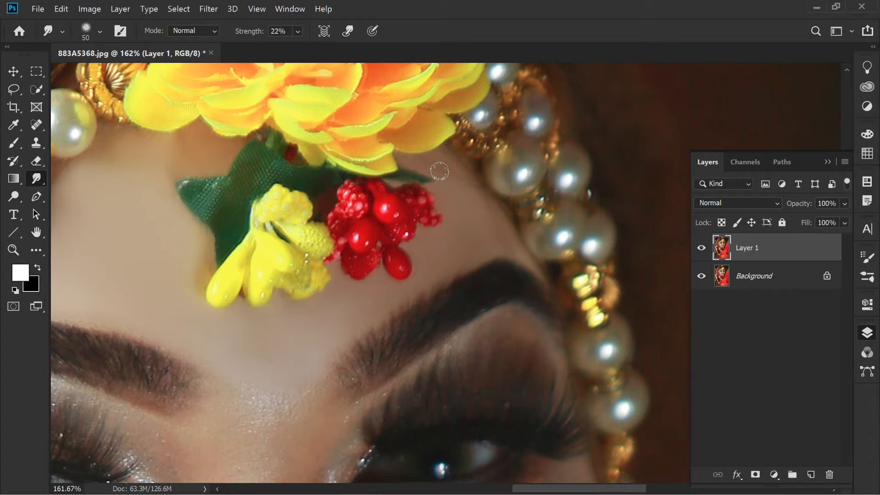
scroll(458, 183, "left", 2)
scroll(491, 176, "down", 5)
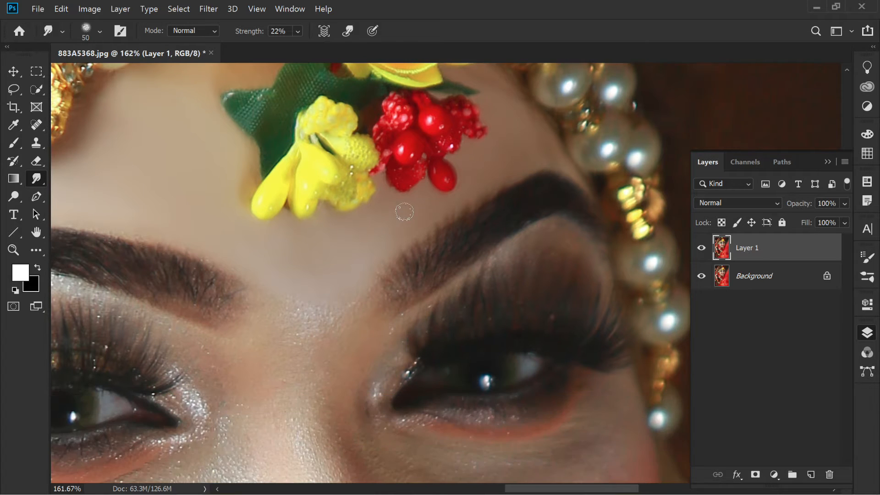
scroll(342, 215, "left", 2)
key("bracketright")
key("bracketright")
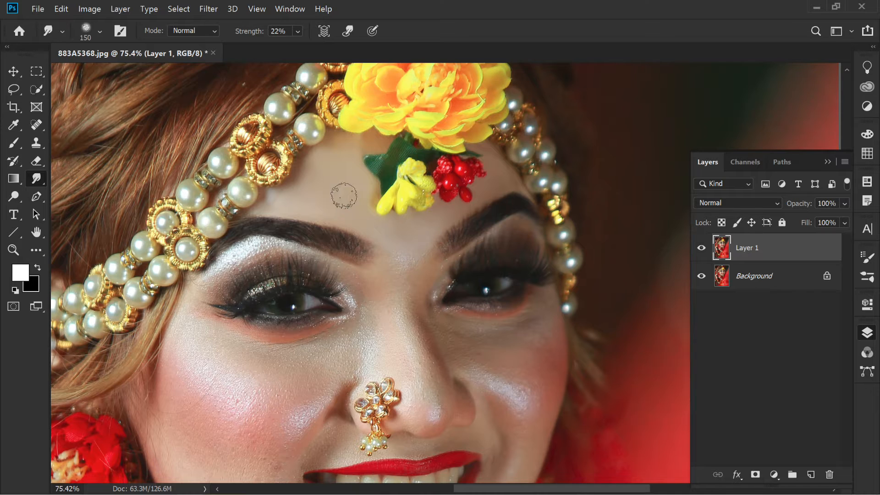
- Smudge the skin from between the eyebrows down to the upper nose bridge with 90 px and 125 px brushes
scroll(343, 196, "down", 2)
scroll(387, 229, "up", 5)
key("bracketleft")
key("bracketleft")
key("bracketleft")
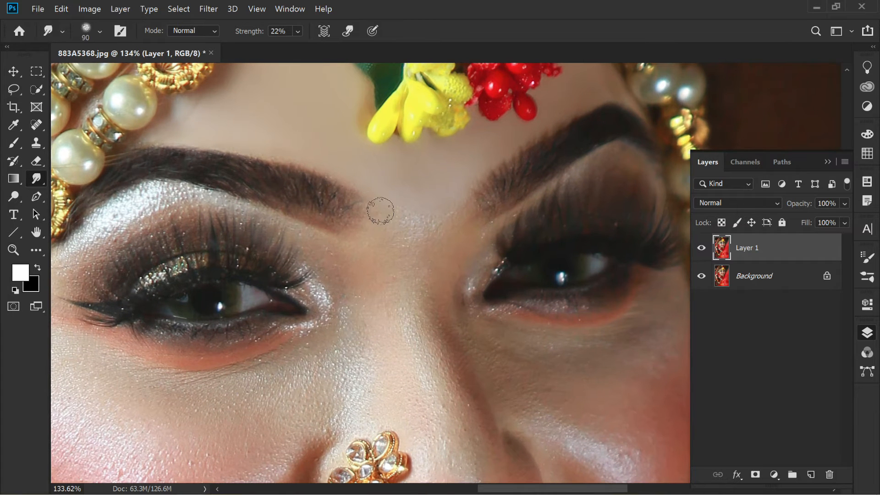
key("bracketright")
key("bracketright")
mouse_move(372, 228)
left_mouse_down()
mouse_move(401, 212)
mouse_move(407, 222)
mouse_move(384, 223)
mouse_move(405, 235)
mouse_move(428, 222)
mouse_move(456, 223)
mouse_move(421, 260)
mouse_move(455, 256)
mouse_move(443, 197)
mouse_move(418, 183)
mouse_move(388, 268)
mouse_move(392, 288)
mouse_move(360, 289)
mouse_move(356, 272)
mouse_move(370, 326)
mouse_move(374, 314)
mouse_move(408, 321)
left_mouse_up()
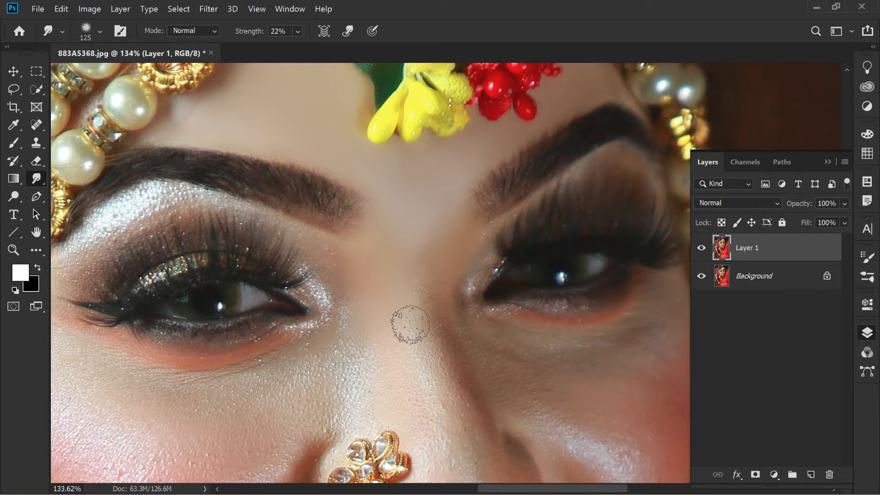
- Smooth the nose bridge down to the nose ring, reducing the Smudge brush to 90 px near the jewellery
scroll(398, 249, "down", 3)
key("bracketright")
mouse_move(398, 179)
left_mouse_down()
mouse_move(404, 210)
mouse_move(418, 177)
mouse_move(433, 287)
mouse_move(400, 249)
mouse_move(380, 264)
mouse_move(356, 210)
mouse_move(406, 176)
mouse_move(426, 200)
mouse_move(447, 340)
mouse_move(422, 316)
left_mouse_up()
key("bracketleft")
key("bracketleft")
key("bracketleft")
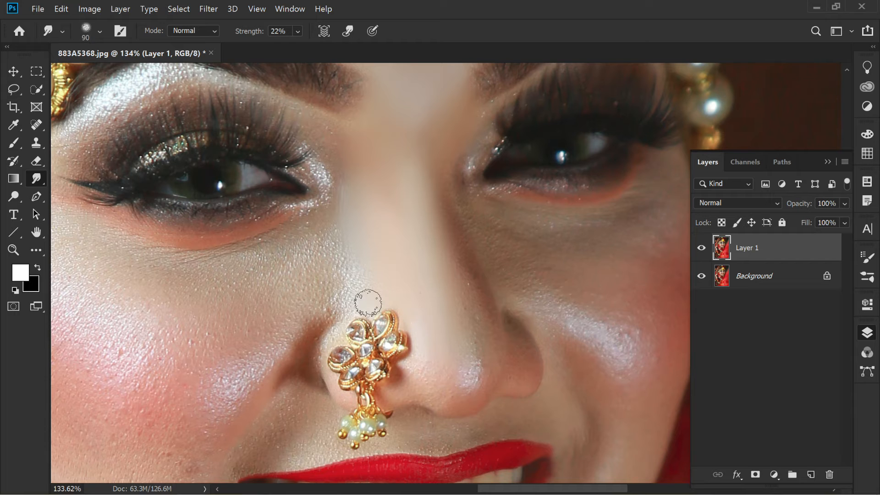
- Smooth the shadowed side and tip of the nose with a 125 px Smudge brush
scroll(355, 280, "up", 1)
key("bracketright")
key("bracketright")
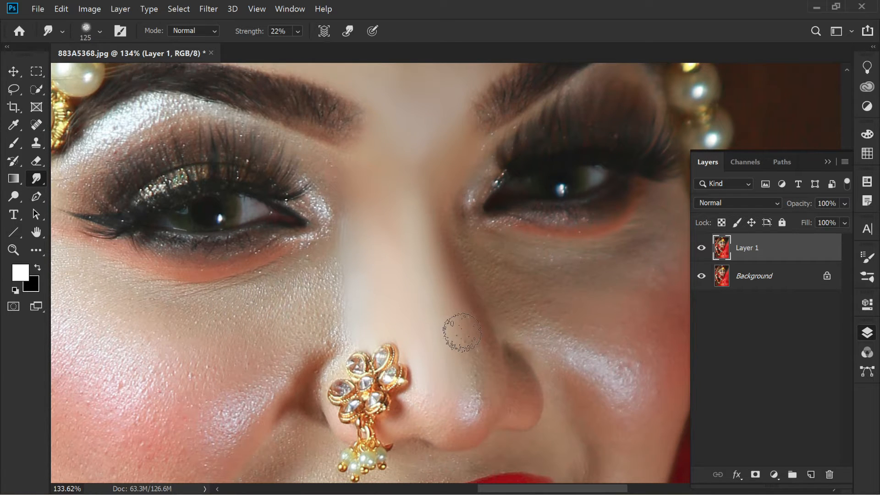
scroll(475, 344, "down", 3)
mouse_move(458, 226)
left_mouse_down()
mouse_move(474, 289)
mouse_move(469, 322)
mouse_move(470, 314)
mouse_move(446, 327)
mouse_move(424, 296)
mouse_move(417, 312)
mouse_move(430, 322)
mouse_move(472, 281)
left_mouse_up()
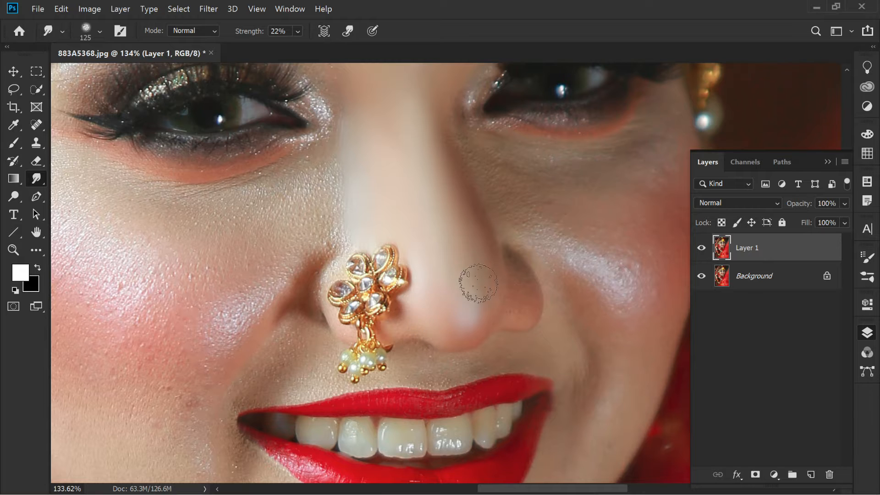
- Smooth the nostril skin closely around the nose ring with 60 px and 45 px Smudge brushes
scroll(411, 261, "down", 2)
scroll(411, 261, "up", 3)
key("bracketleft")
key("bracketleft")
key("bracketleft")
key("bracketleft")
key("bracketleft")
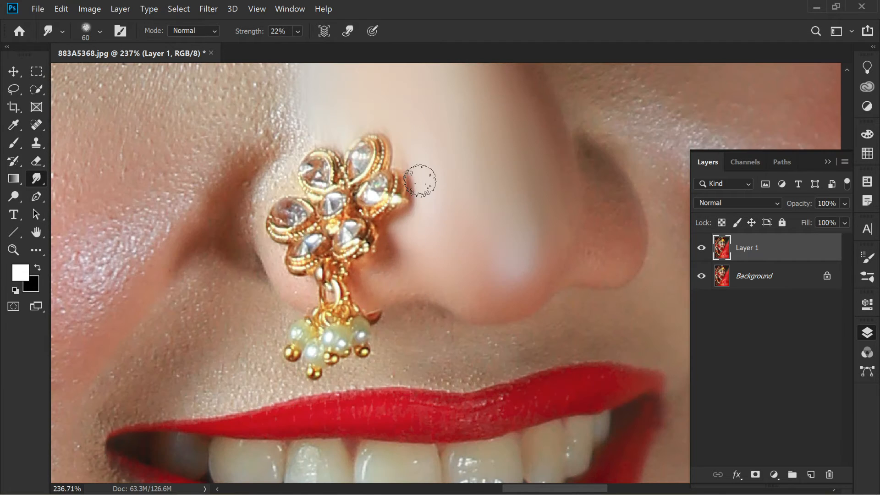
mouse_move(385, 275)
left_mouse_down()
mouse_move(423, 288)
mouse_move(405, 254)
left_mouse_up()
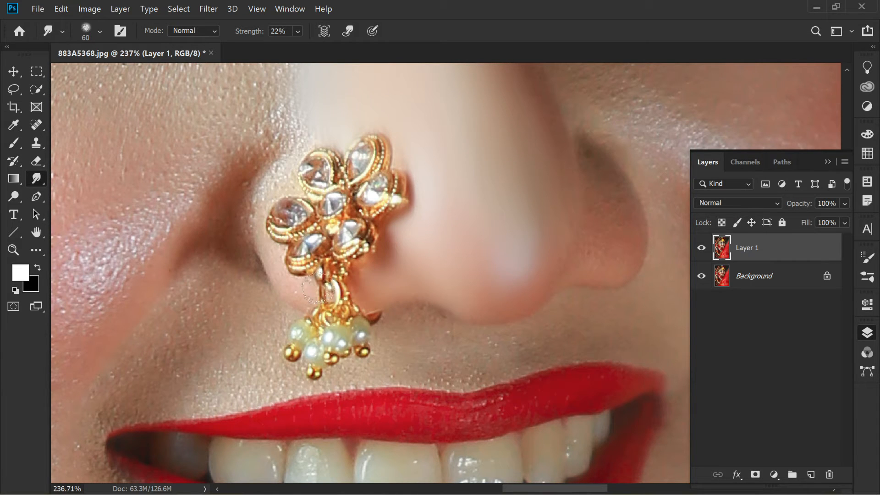
mouse_move(265, 251)
left_mouse_down()
mouse_move(256, 225)
mouse_move(261, 199)
left_mouse_up()
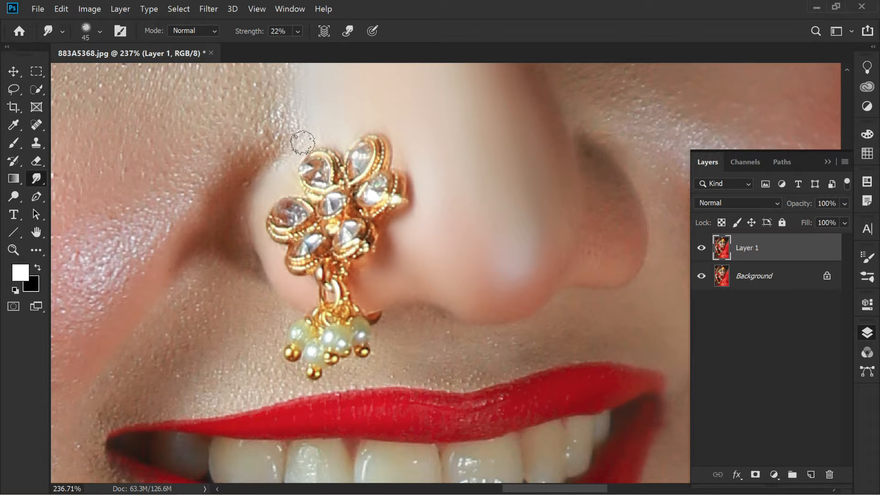
- Smudge the nose's shadowed side from the right eye's inner corner to the nostril with a 90 px brush
scroll(378, 126, "down", 7)
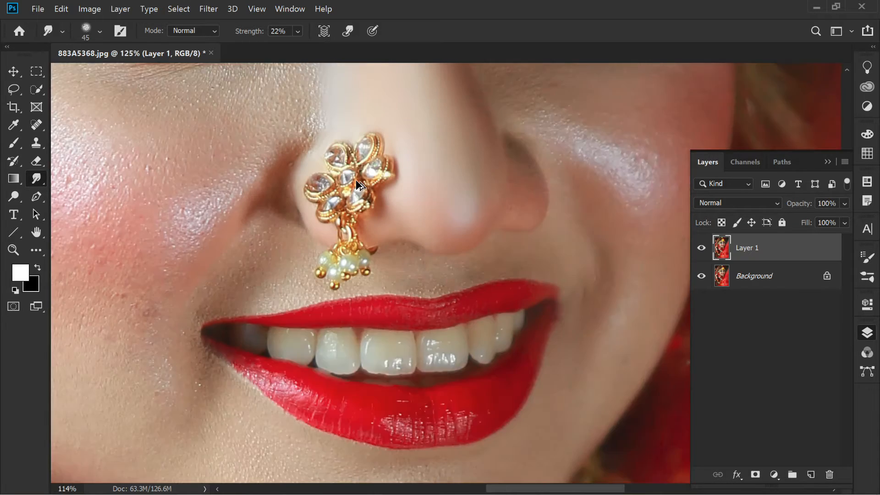
scroll(463, 212, "up", 3)
left_click_drag(408, 206, 285, 207)
key("bracketright")
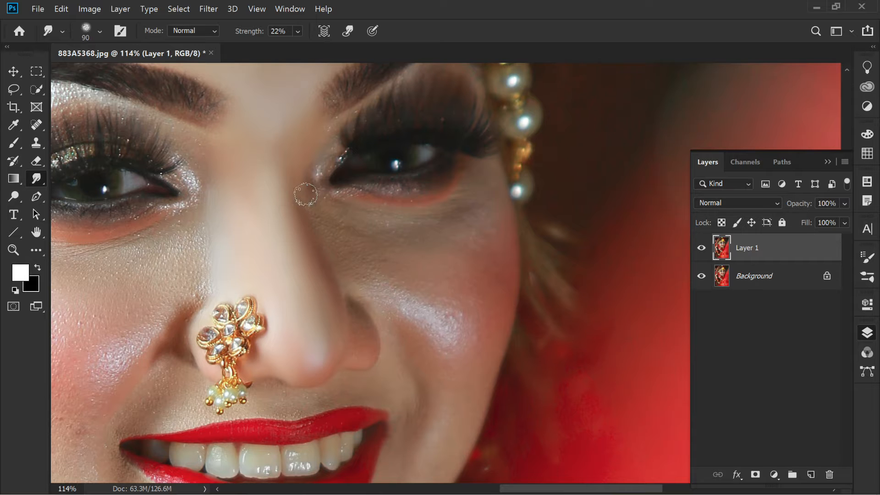
scroll(339, 297, "down", 2)
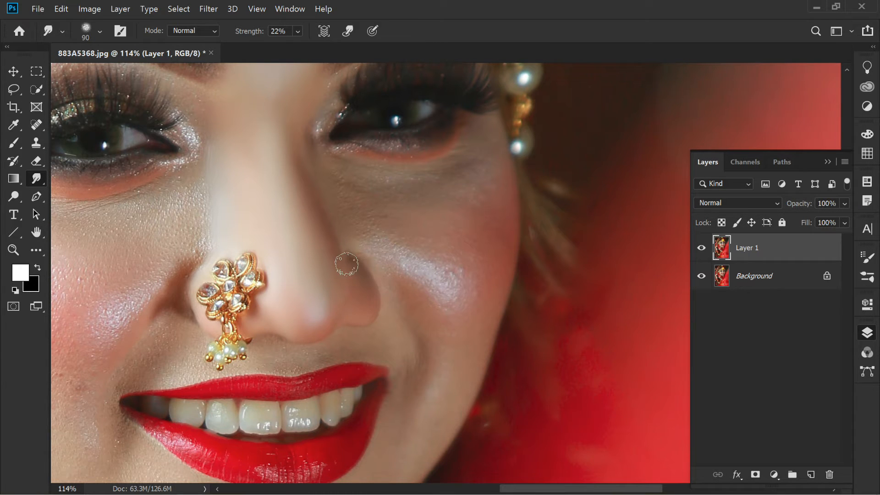
- Smooth the skin under the right eyebrow at 70 px and just below the right eye at 60 px
scroll(347, 265, "up", 6)
scroll(347, 265, "right", 4)
key("bracketleft")
key("bracketleft")
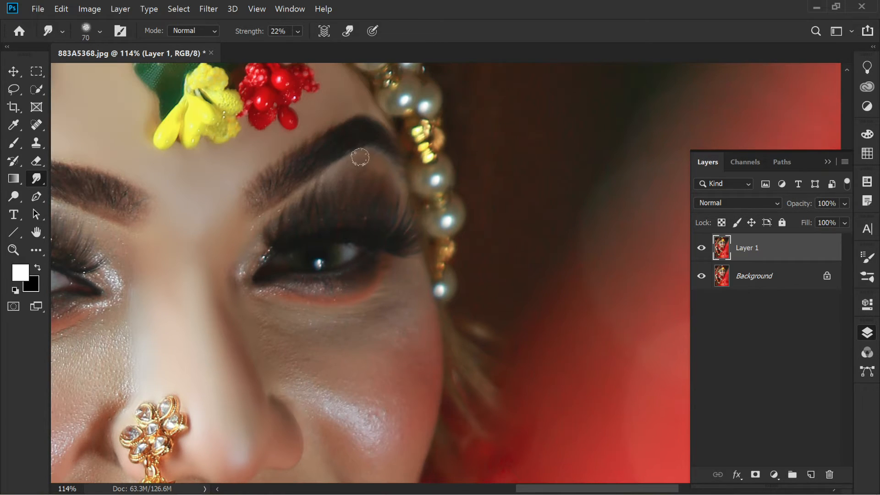
scroll(259, 225, "down", 4)
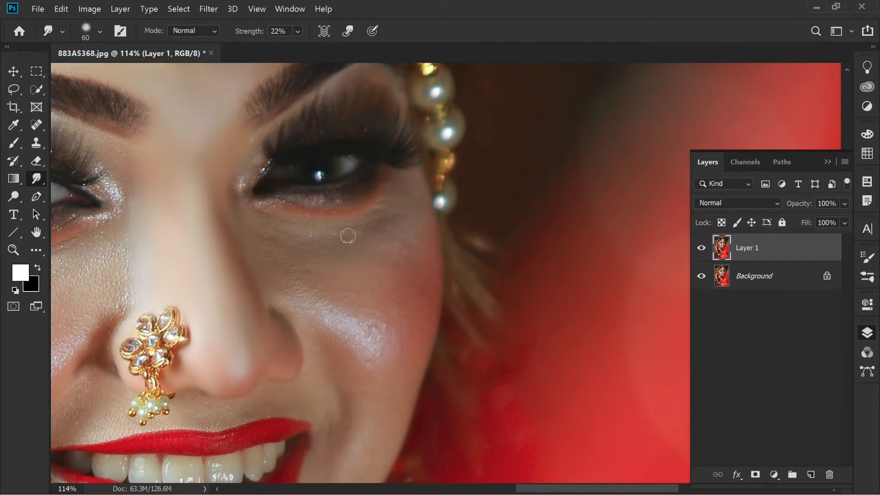
- Blend the under-eye skin out to the face's edge below the right eye with a 100 px Smudge brush
scroll(219, 248, "right", 3)
scroll(183, 220, "up", 3)
key("bracketright")
key("bracketright")
key("bracketright")
key("bracketright")
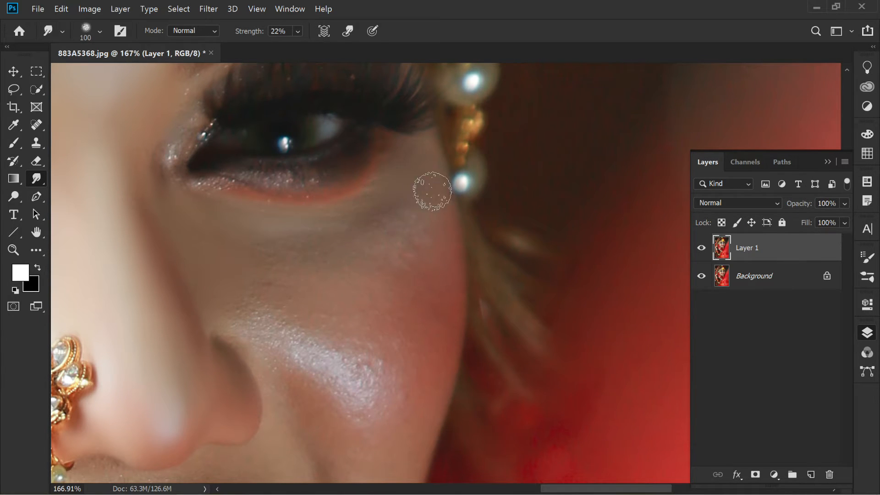
- Smooth the right cheek and its shiny highlight with a Smudge brush of up to 175 px
scroll(424, 219, "down", 3)
key("bracketright")
key("bracketright")
key("bracketright")
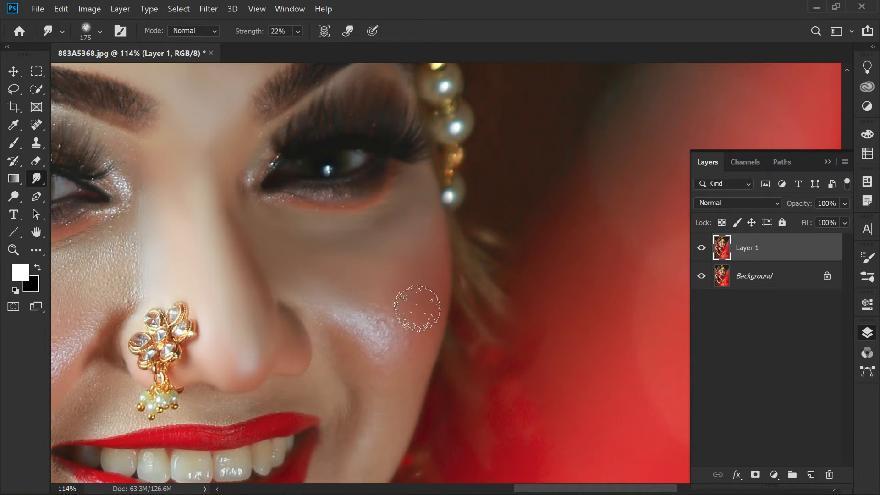
key("bracketleft")
key("bracketleft")
key("bracketright")
key("bracketright")
key("bracketright")
mouse_move(336, 313)
left_mouse_down()
mouse_move(377, 340)
mouse_move(347, 296)
mouse_move(390, 314)
mouse_move(399, 342)
mouse_move(334, 290)
left_mouse_up()
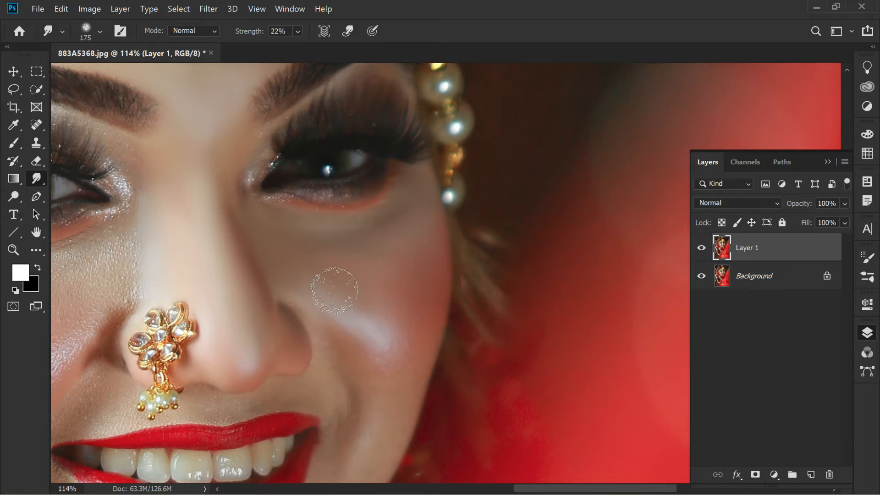
- Smooth the lower right cheek and the smile fold beside the mouth with 125 px and 175 px Smudge brushes
key("bracketleft")
key("bracketleft")
scroll(409, 296, "down", 2)
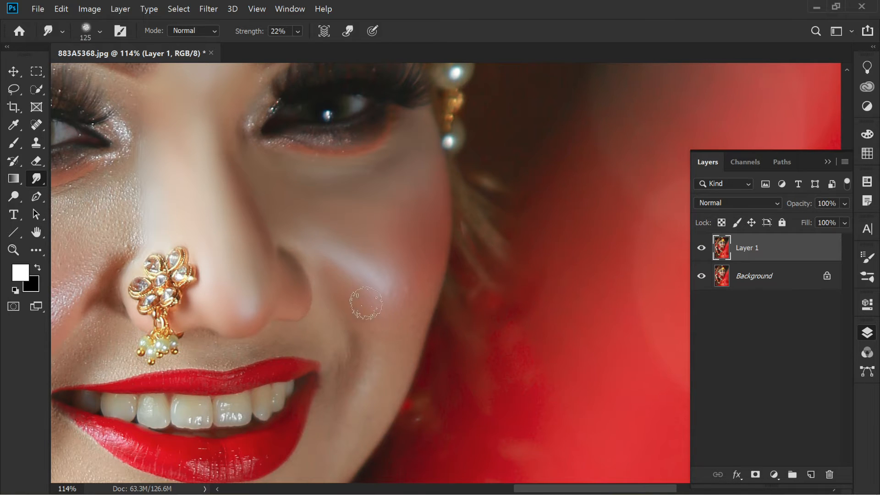
scroll(397, 252, "down", 3)
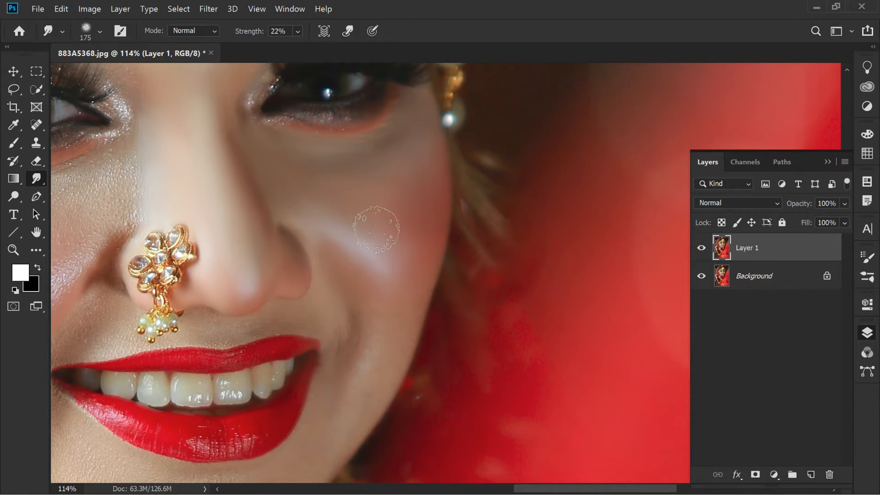
key("bracketright")
mouse_move(357, 286)
left_mouse_down()
mouse_move(379, 311)
mouse_move(352, 341)
mouse_move(339, 330)
mouse_move(345, 301)
left_mouse_up()
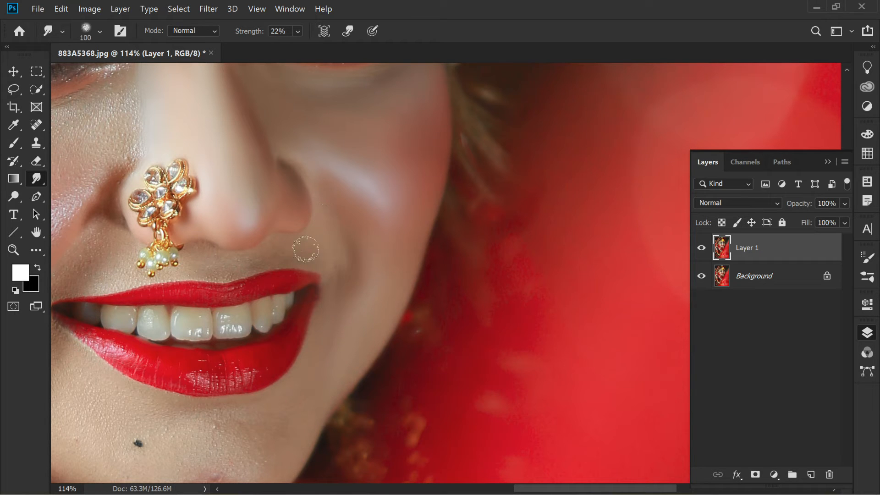
- Smooth the skin between the nose tip and the right half of the upper lip with Smudge brushes of 90 px and 60 px
scroll(287, 253, "up", 2)
key("bracketleft")
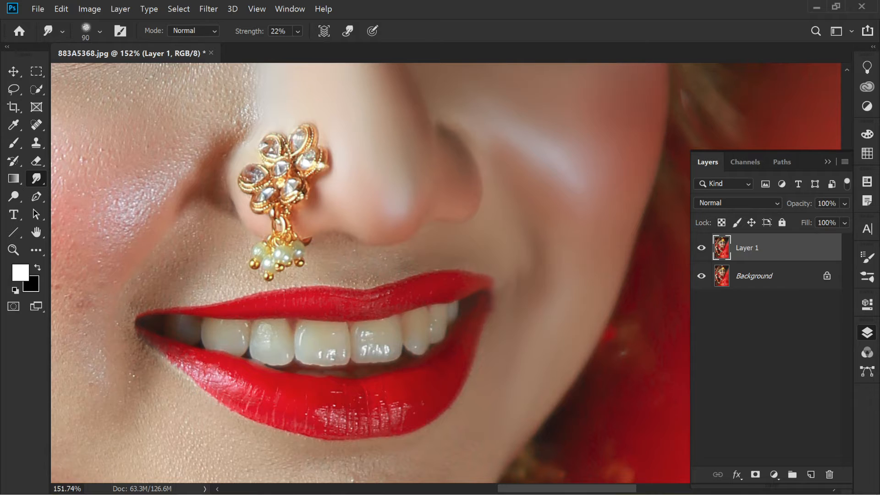
scroll(413, 252, "up", 2)
scroll(464, 218, "down", 1)
scroll(484, 227, "left", 3)
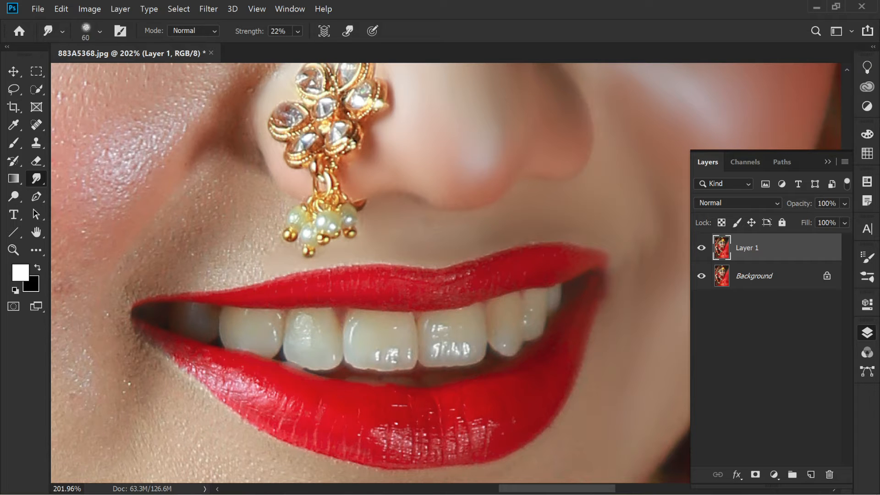
- Smooth the skin above the upper lip beside the nose ring's pearls with 70 px and 45 px Smudge brushes
key("bracketright")
key("bracketright")
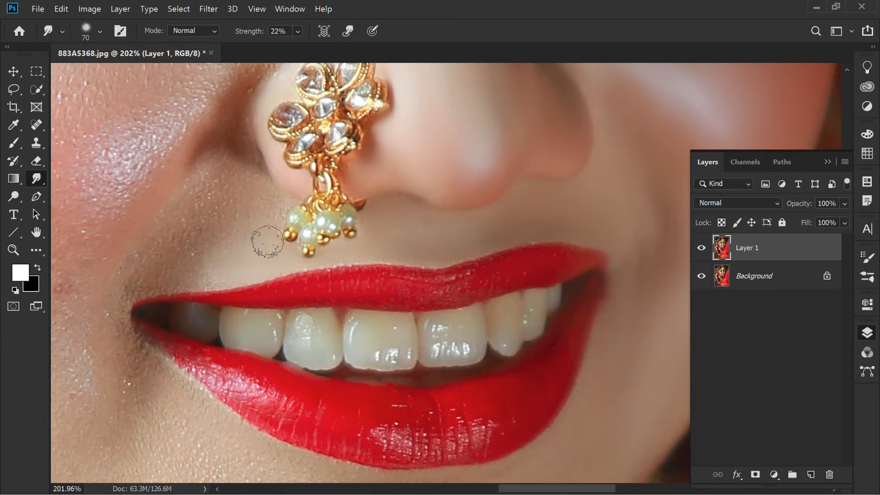
scroll(255, 212, "up", 4)
key("bracketleft")
key("bracketleft")
key("bracketleft")
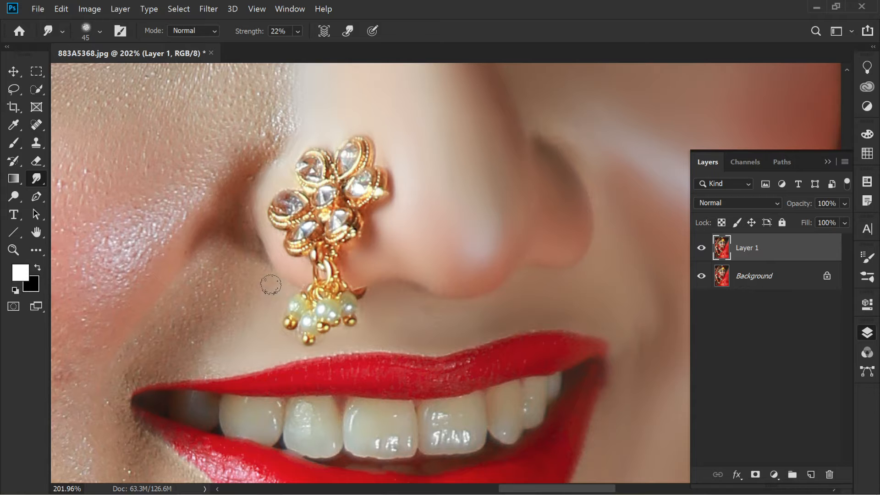
- Smooth the fold between the nose ring and the left corner of the mouth with a Smudge brush reduced to 80 px
key("bracketright")
scroll(261, 271, "right", 1)
scroll(266, 265, "up", 6)
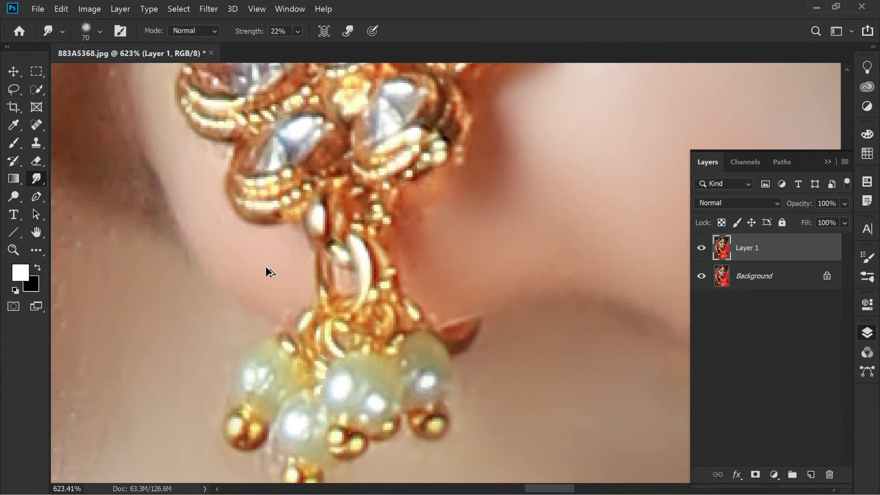
scroll(281, 255, "down", 9)
scroll(286, 252, "left", 2)
key("bracketright")
right_click(350, 278)
key("Escape")
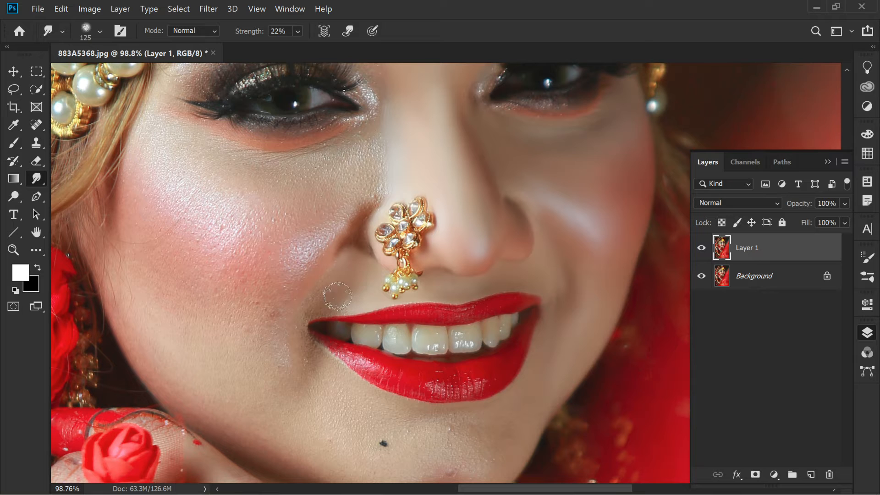
scroll(345, 278, "up", 3)
key("bracketleft")
key("bracketleft")
key("bracketleft")
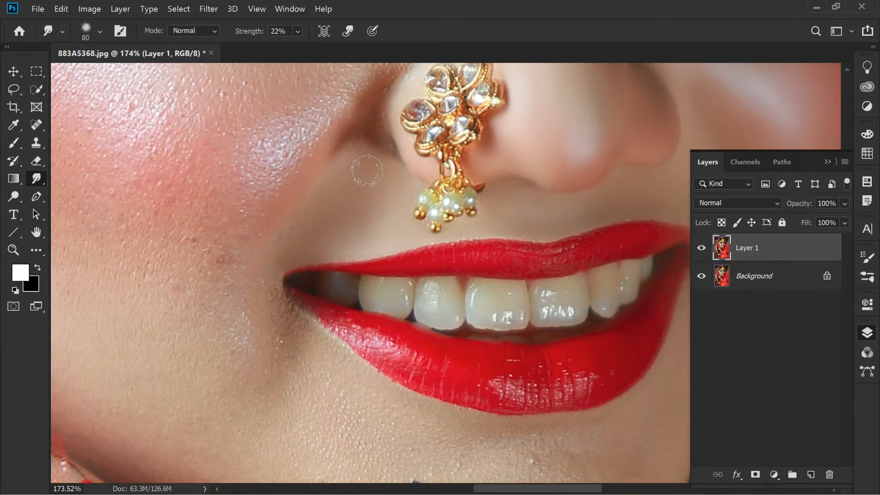
- Smooth the skin beside the nose and below the left eye's inner corner with Smudge brushes from 80 px to 150 px
scroll(367, 171, "up", 1)
scroll(373, 202, "up", 1)
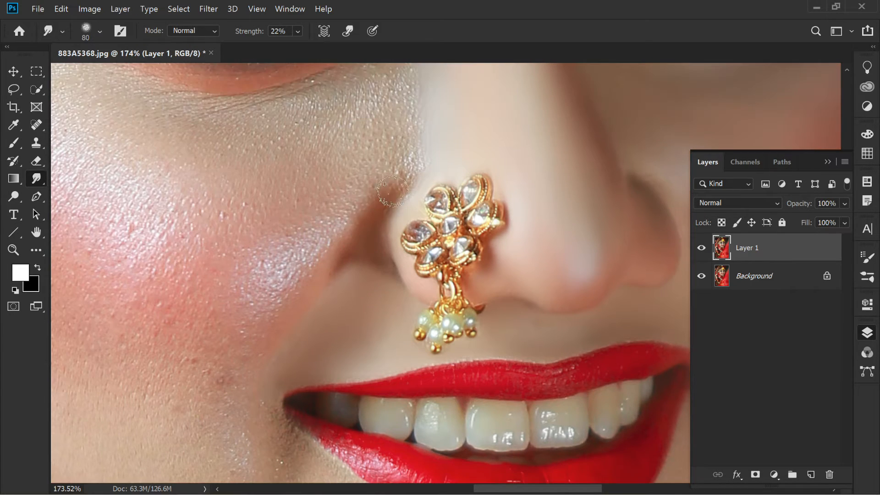
scroll(397, 187, "up", 1)
scroll(393, 187, "down", 3)
scroll(393, 190, "up", 1)
key("bracketright")
key("bracketright")
mouse_move(403, 232)
left_mouse_down()
mouse_move(412, 282)
mouse_move(405, 288)
mouse_move(400, 253)
mouse_move(393, 276)
mouse_move(405, 292)
left_mouse_up()
key("bracketright")
key("bracketright")
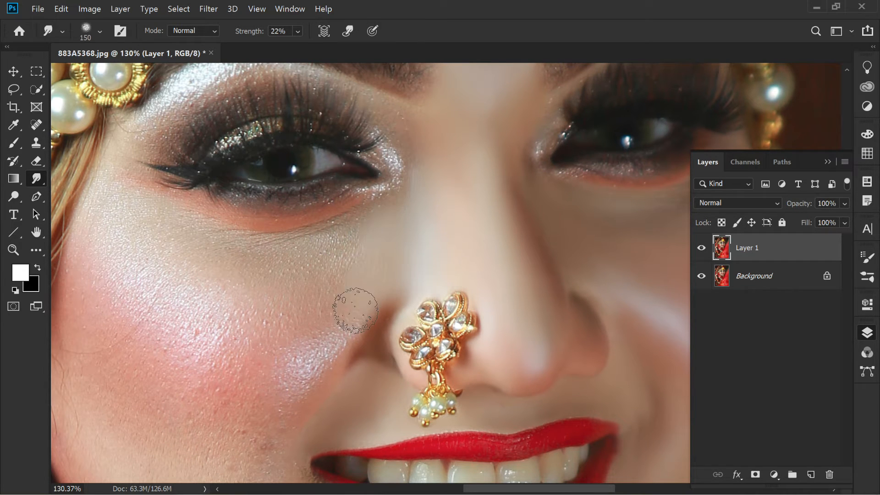
key("bracketleft")
key("bracketleft")
key("bracketleft")
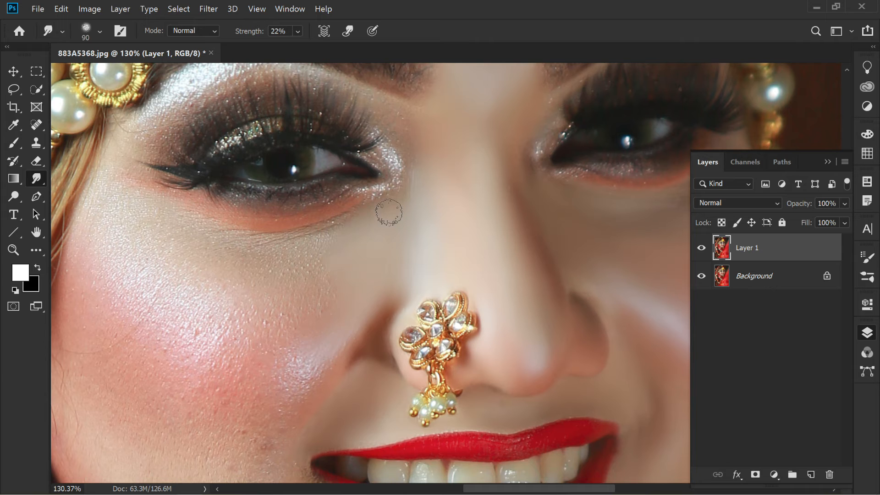
- Smooth the skin under the left eye and the inner left cheek down to the smile fold with a 150 px Smudge brush
scroll(334, 241, "down", 2)
scroll(342, 249, "up", 4)
key("bracketright")
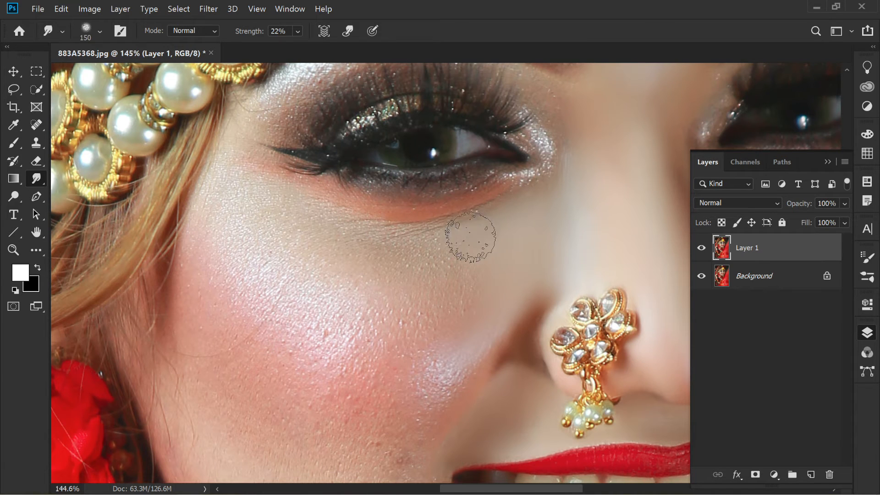
key("bracketleft")
mouse_move(438, 235)
left_mouse_down()
mouse_move(475, 217)
mouse_move(429, 255)
mouse_move(383, 229)
mouse_move(405, 233)
mouse_move(386, 268)
mouse_move(439, 281)
mouse_move(415, 283)
mouse_move(412, 268)
mouse_move(406, 295)
mouse_move(422, 275)
mouse_move(390, 253)
mouse_move(397, 274)
mouse_move(362, 237)
mouse_move(364, 307)
mouse_move(459, 297)
mouse_move(462, 314)
mouse_move(446, 323)
mouse_move(498, 273)
left_mouse_up()
scroll(411, 271, "down", 1)
key("bracketright")
key("bracketright")
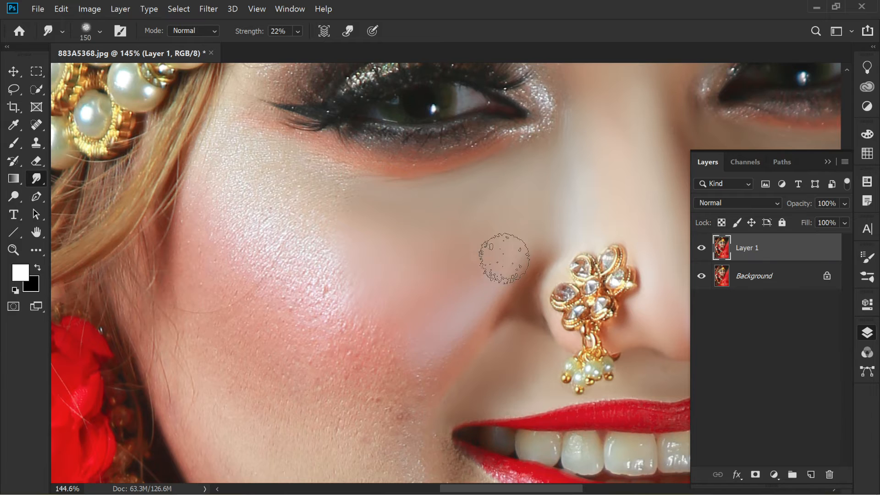
scroll(459, 297, "down", 1)
scroll(415, 306, "down", 1)
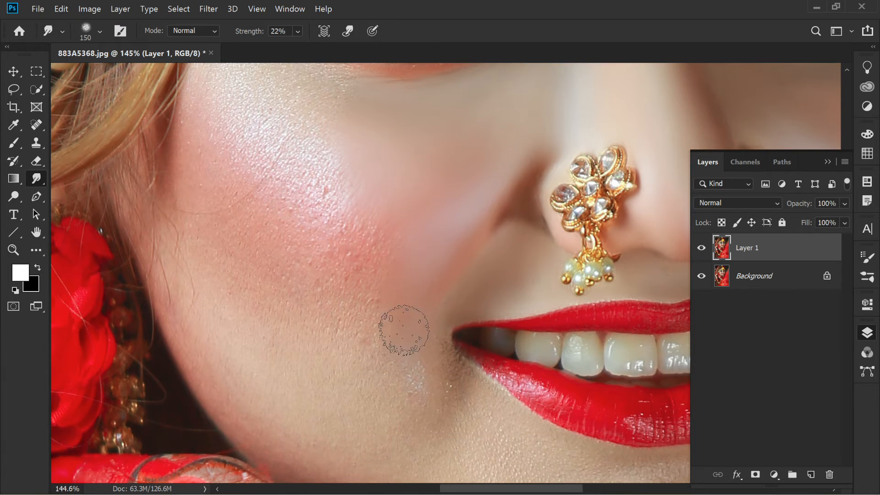
- Set the Smudge strength to 15% and soften the shimmer below the left eyebrow and at the eye's inner corner with a 90 px brush
scroll(366, 307, "down", 2)
scroll(371, 238, "up", 2)
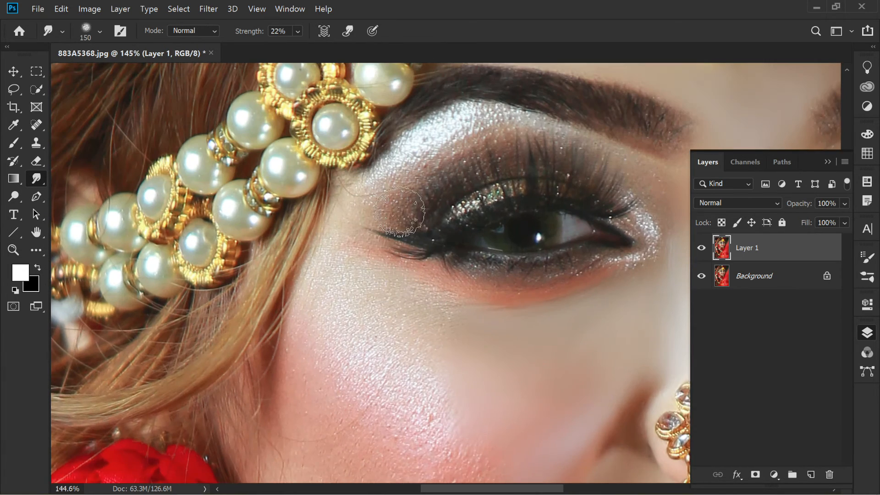
scroll(477, 213, "up", 1)
left_click_drag(501, 193, 320, 193)
scroll(307, 220, "down", 4)
scroll(312, 209, "up", 6)
key("bracketleft")
scroll(229, 201, "up", 1)
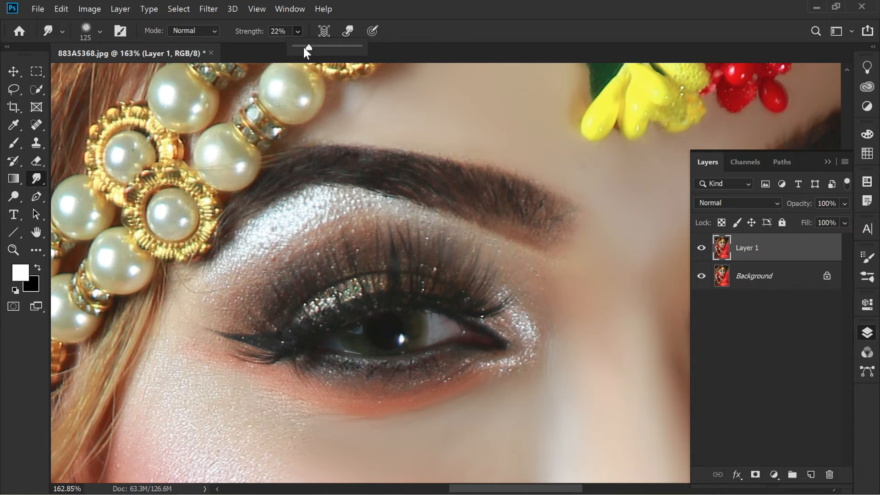
key("bracketleft")
key("bracketleft")
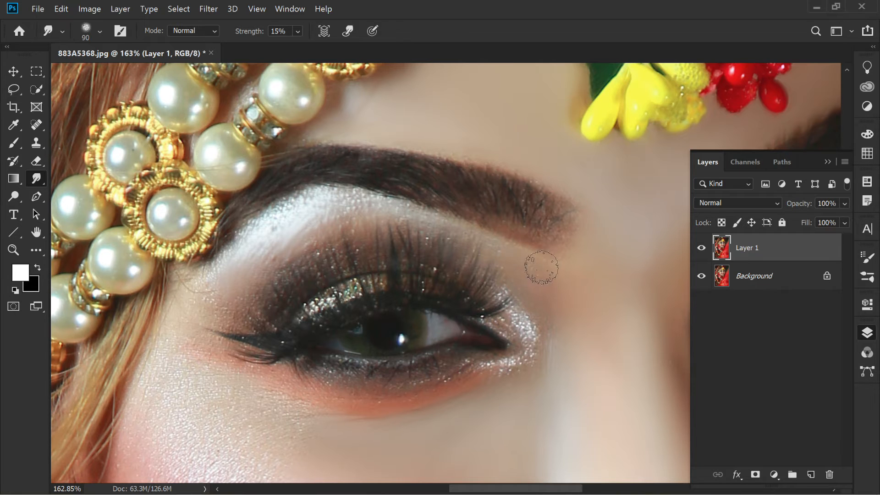
scroll(518, 283, "down", 3)
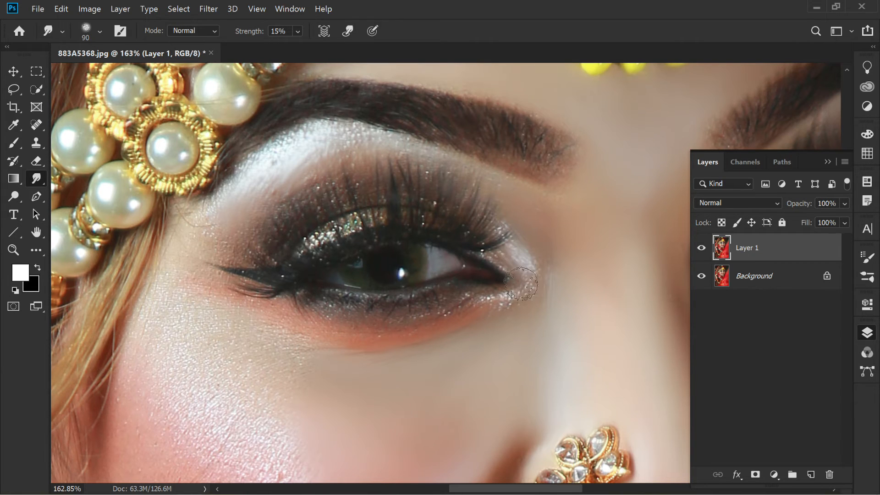
- Set the Smudge strength to 22% and smooth the left temple and shiny cheekbone with brushes from 90 px to 150 px
left_click_drag(310, 48, 311, 48)
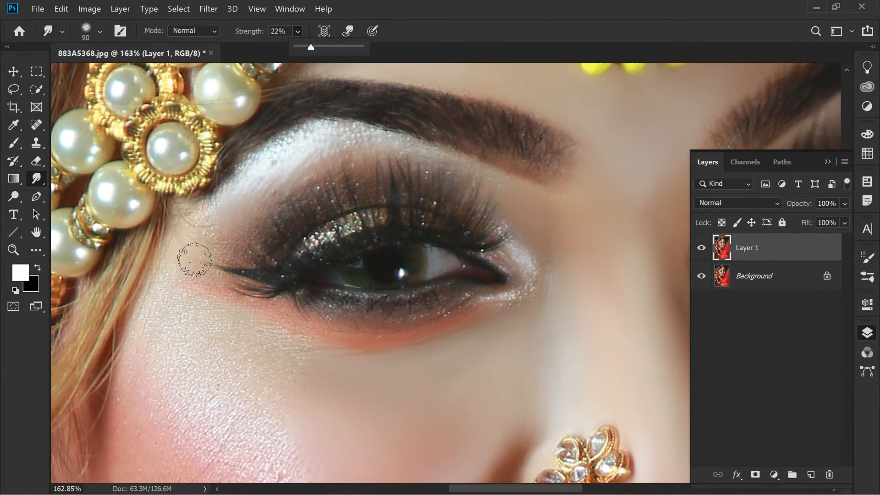
scroll(190, 257, "down", 2)
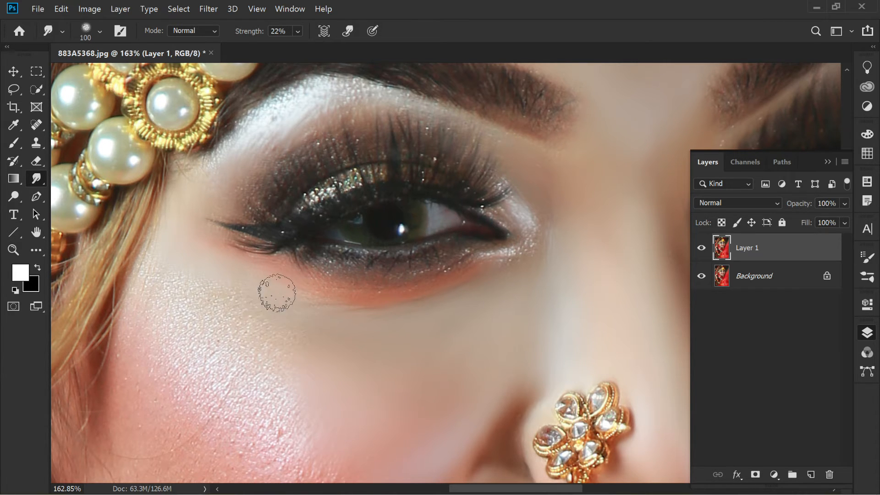
scroll(260, 303, "down", 2)
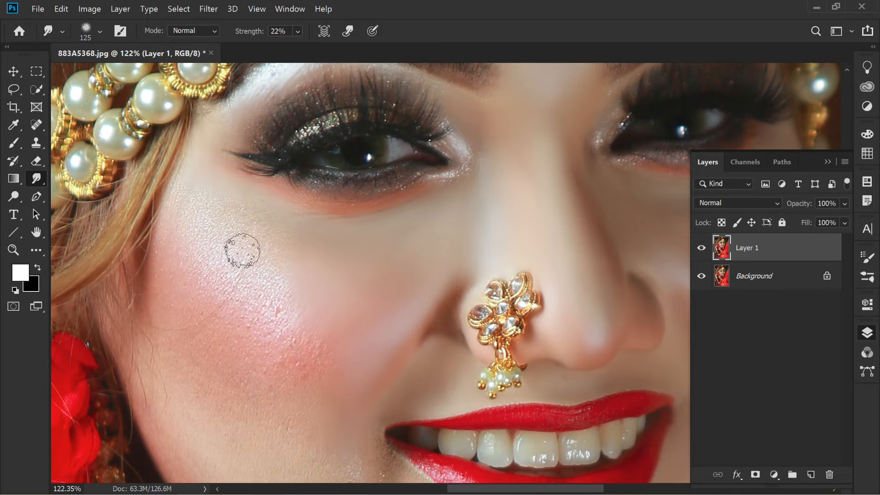
key("bracketright")
mouse_move(183, 245)
left_mouse_down()
mouse_move(233, 259)
mouse_move(242, 241)
mouse_move(275, 276)
mouse_move(306, 278)
mouse_move(266, 272)
mouse_move(249, 289)
mouse_move(215, 277)
mouse_move(308, 336)
mouse_move(336, 333)
mouse_move(300, 372)
mouse_move(270, 326)
left_mouse_up()
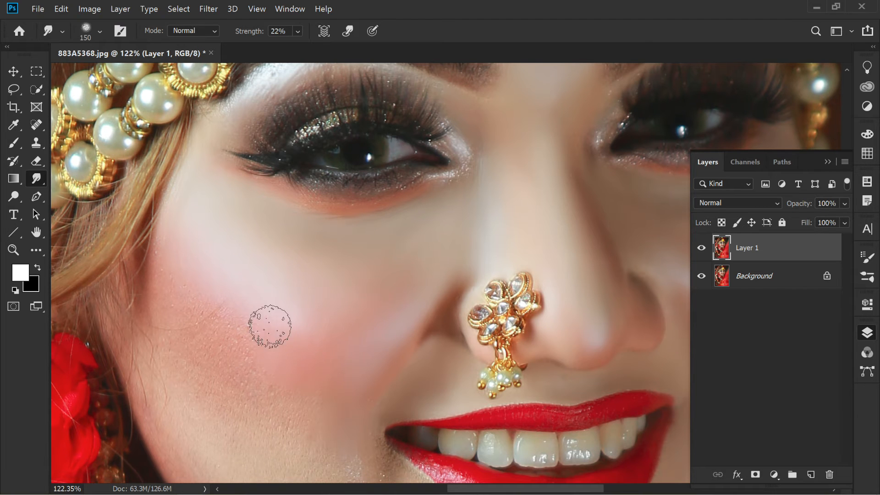
- Smooth the blush and the textured skin just below it on the left cheek with a Smudge brush of up to 200 px
scroll(308, 263, "down", 3)
key("bracketright")
key("bracketright")
key("bracketleft")
key("bracketleft")
key("bracketleft")
scroll(220, 226, "down", 3)
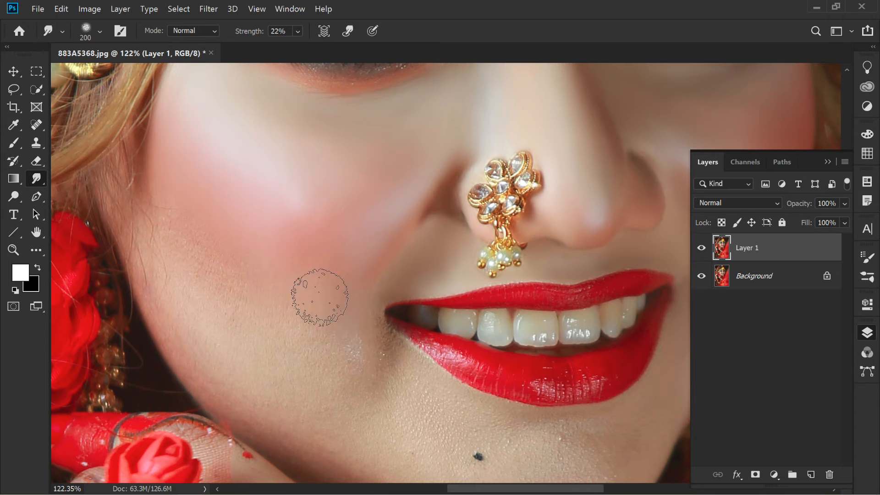
- Blend the skin below the left cheek's blush out toward the face's edge, reducing the Smudge brush to 100 px
key("bracketright")
key("bracketright")
key("bracketright")
key("bracketright")
scroll(293, 200, "down", 2)
key("bracketleft")
key("bracketleft")
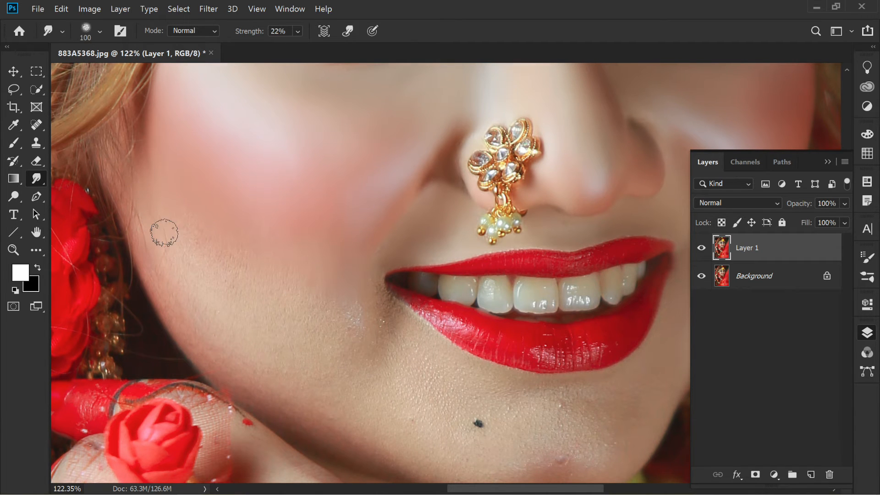
- Smooth the lower left cheek down to the jawline above the hand with 200 px and 125 px Smudge brushes
scroll(164, 233, "down", 2)
key("bracketright")
key("bracketright")
key("bracketright")
key("bracketright")
key("bracketright")
key("bracketleft")
key("bracketleft")
key("bracketleft")
key("bracketleft")
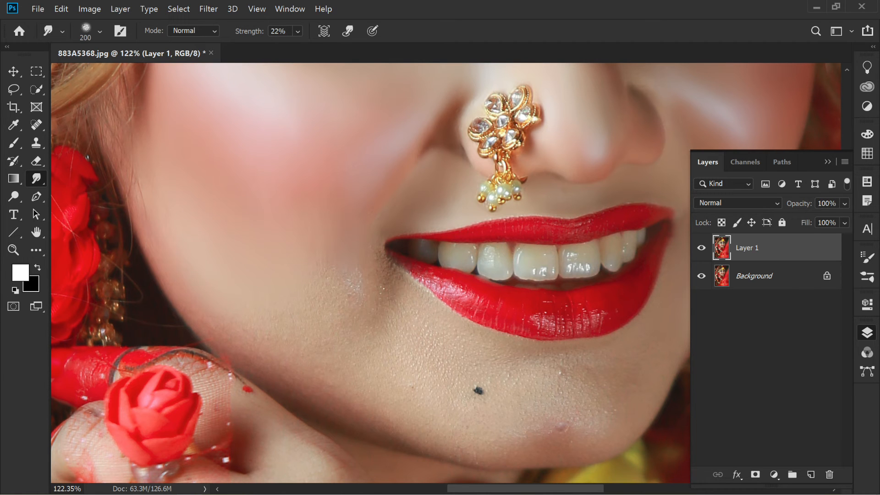
key("bracketright")
scroll(197, 242, "down", 1)
scroll(197, 242, "right", 3)
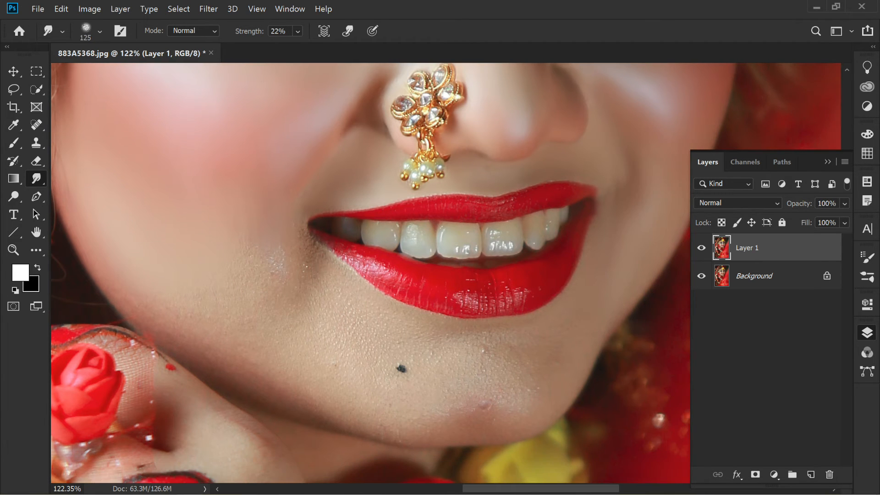
- Smudge away the shiny speckles beside the left corner of the mouth with a 150 px brush
key("bracketright")
key("bracketright")
scroll(200, 242, "down", 2)
scroll(177, 271, "down", 2)
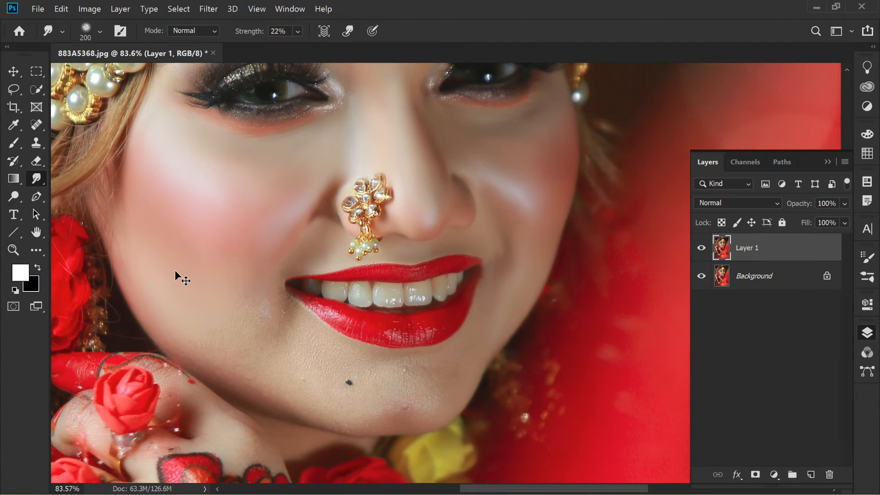
scroll(250, 281, "up", 4)
key("bracketleft")
key("bracketleft")
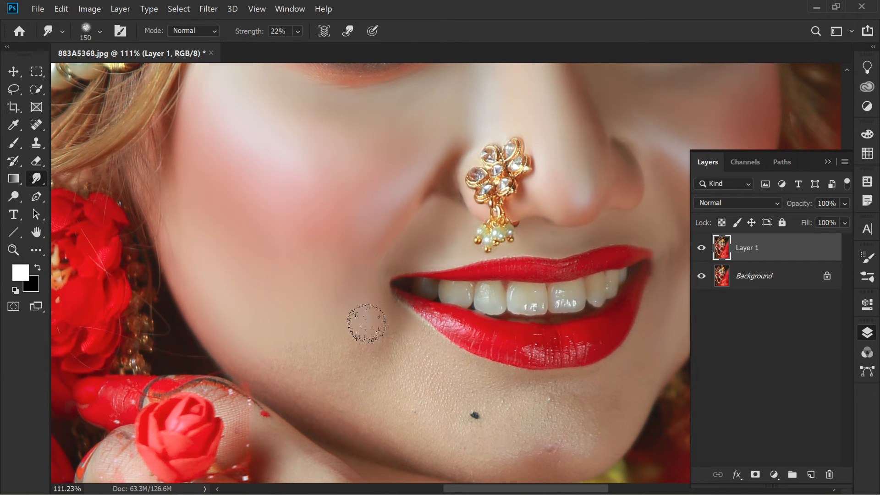
- Smooth the cheek and the shadowed skin below the left mouth corner with 250 px and 150 px Smudge brushes
scroll(303, 243, "up", 3)
key("bracketright")
key("bracketright")
key("bracketright")
key("bracketright")
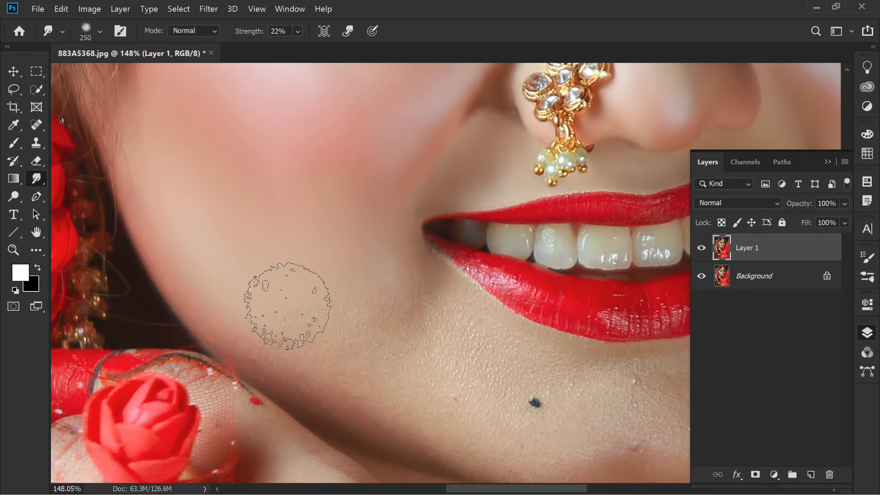
key("bracketleft")
key("bracketleft")
key("bracketleft")
mouse_move(378, 309)
left_mouse_down()
mouse_move(379, 298)
mouse_move(291, 254)
left_mouse_up()
key("bracketleft")
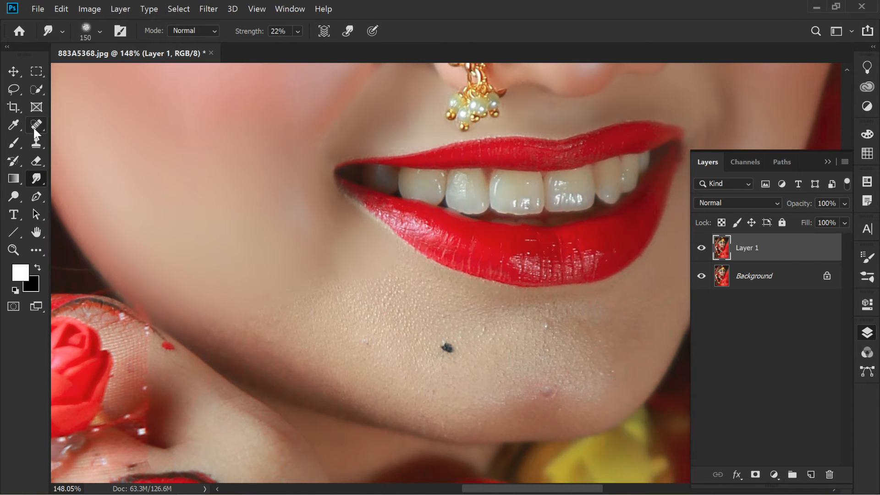
- Remove the black dot from the chin with a 40 px Spot Healing Brush and return to the Smudge tool
left_click(36, 127)
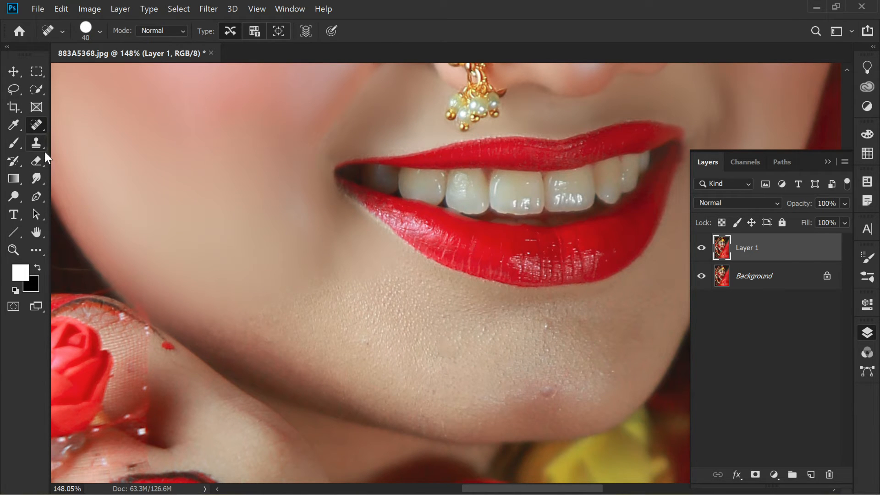
left_click(36, 178)
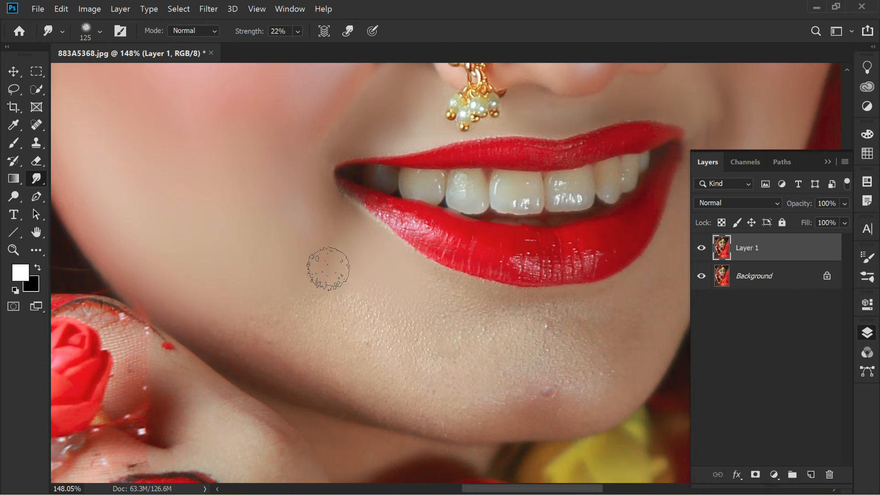
- Smooth the left jaw toward the chin with Smudge brushes of 200 px and 300 px
scroll(308, 229, "right", 1)
key("bracketright")
key("bracketright")
key("bracketright")
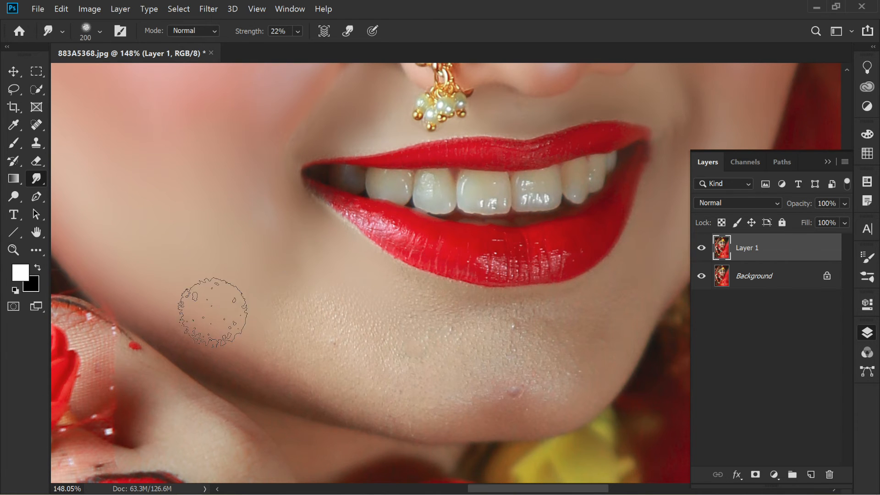
scroll(214, 243, "down", 4)
scroll(214, 247, "down", 2)
key("bracketright")
key("bracketright")
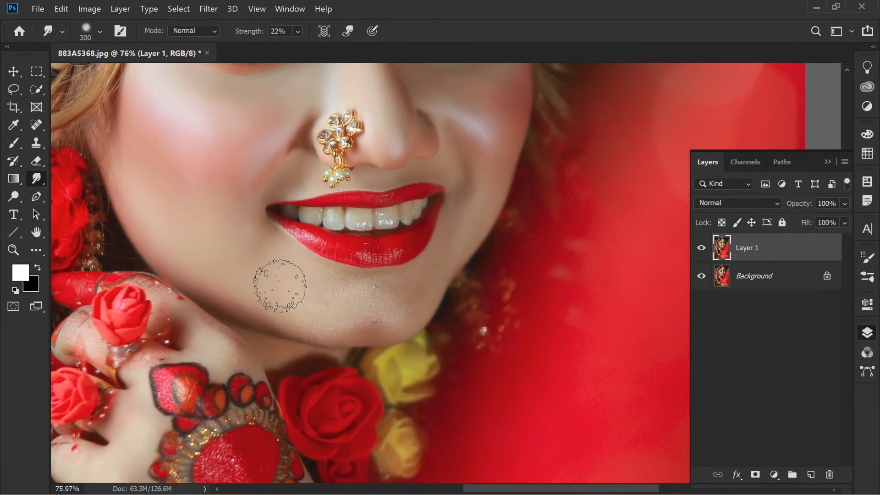
- Smudge away the speckled texture and the small mark across the chin with brushes of 150 px and 125 px
scroll(338, 300, "up", 3)
key("bracketleft")
key("bracketleft")
key("bracketleft")
scroll(306, 250, "up", 2)
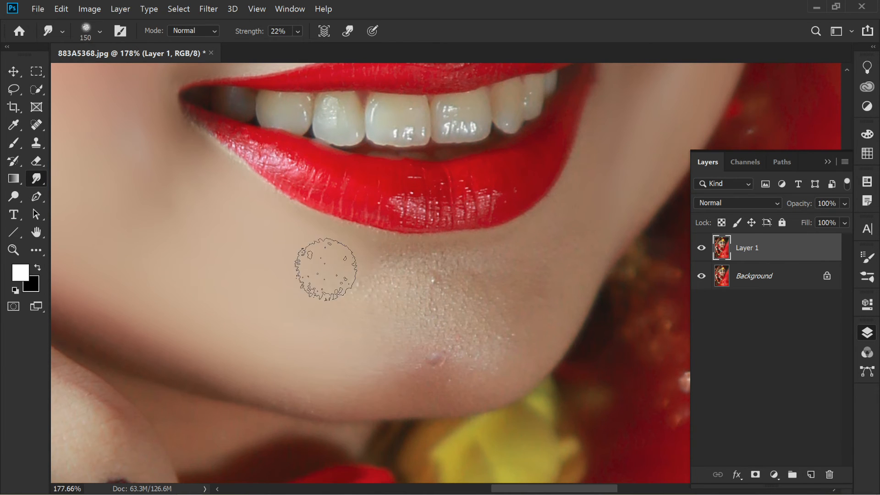
key("bracketleft")
key("bracketleft")
scroll(321, 297, "down", 2)
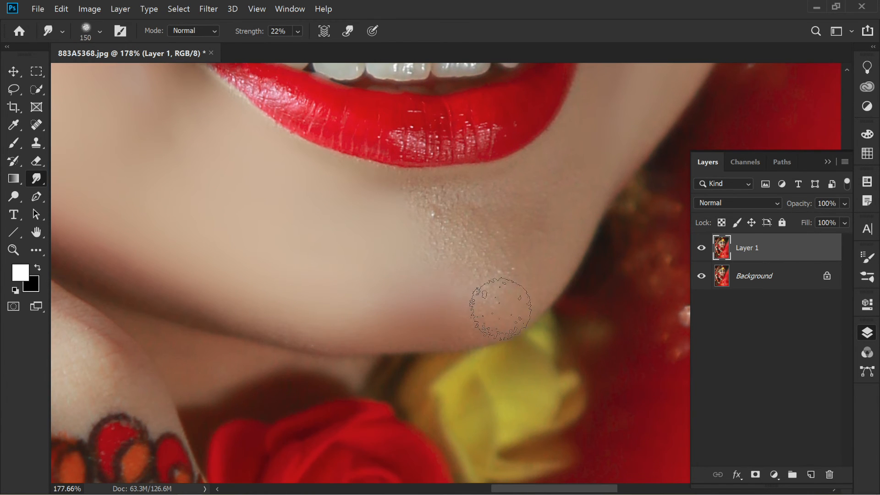
key("bracketleft")
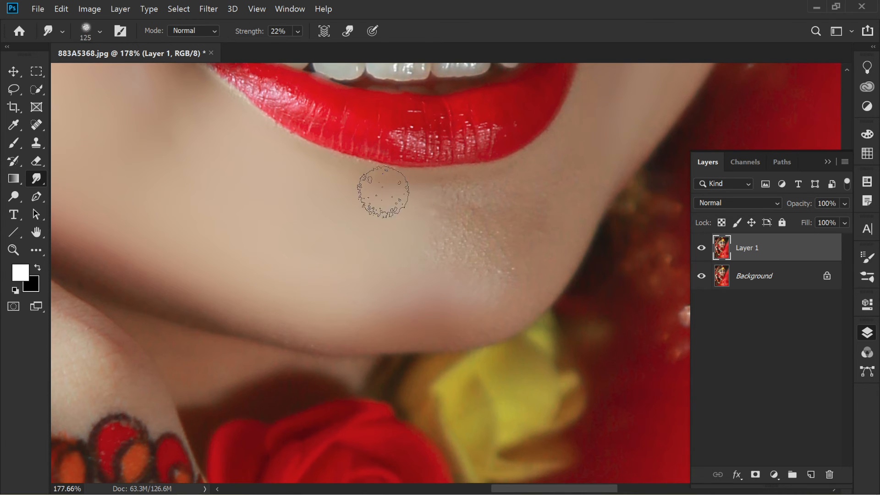
- Smooth the skin beside the right mouth corner with a 175 px Smudge brush
scroll(363, 210, "right", 3)
scroll(521, 179, "up", 2)
key("bracketright")
key("bracketright")
scroll(531, 178, "up", 2)
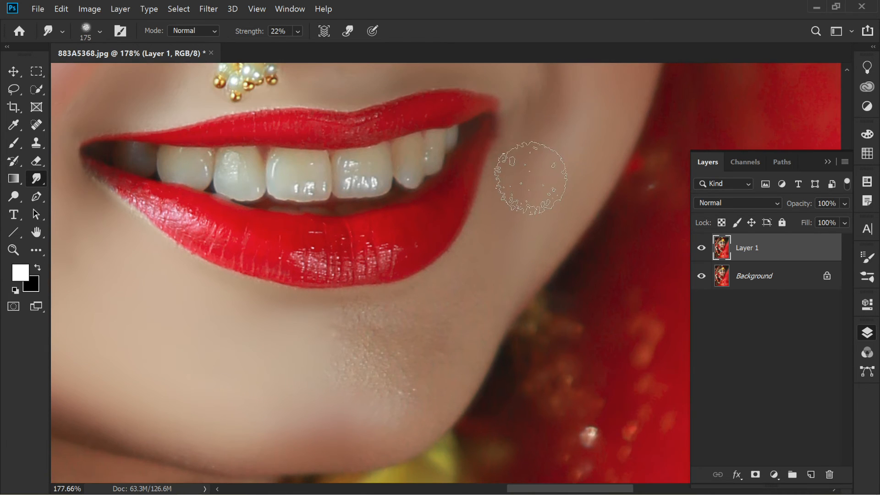
- Smudge away the remaining speckles on the chin below the lower lip, starting with a 125 px brush
key("bracketleft")
key("bracketleft")
scroll(530, 178, "down", 2)
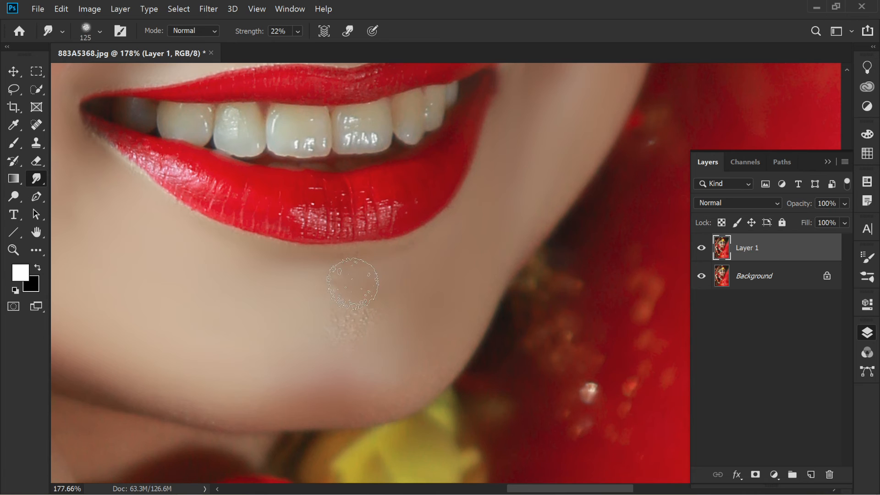
key("bracketleft")
key("bracketleft")
key("bracketright")
key("bracketright")
key("bracketright")
scroll(406, 295, "down", 3)
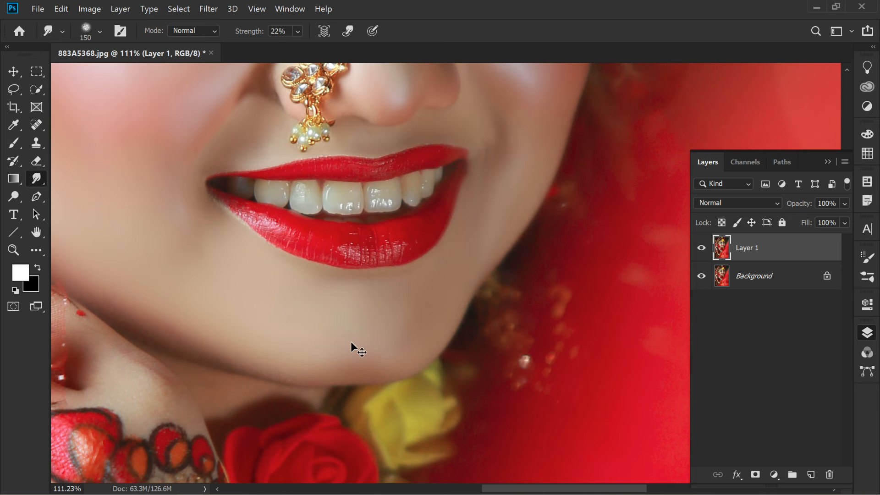
- Smooth the left jaw and lower cheek, enlarging the Smudge brush from 150 px to 300 px
scroll(355, 349, "left", 5)
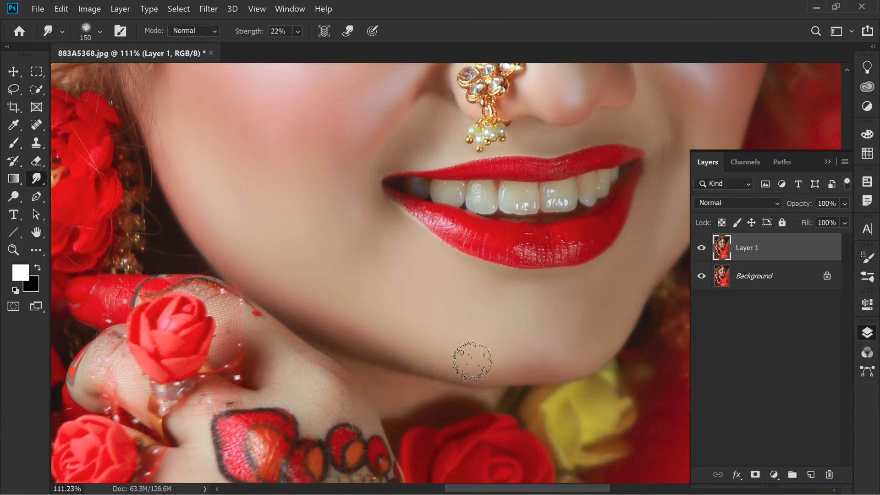
scroll(472, 361, "up", 5)
scroll(347, 275, "down", 5)
key("bracketright")
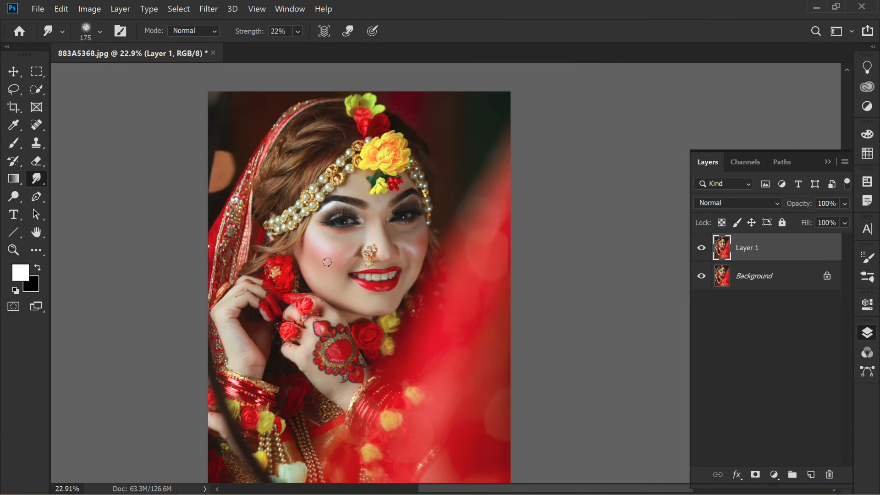
key("bracketright")
scroll(350, 245, "left", 3)
scroll(453, 284, "up", 5)
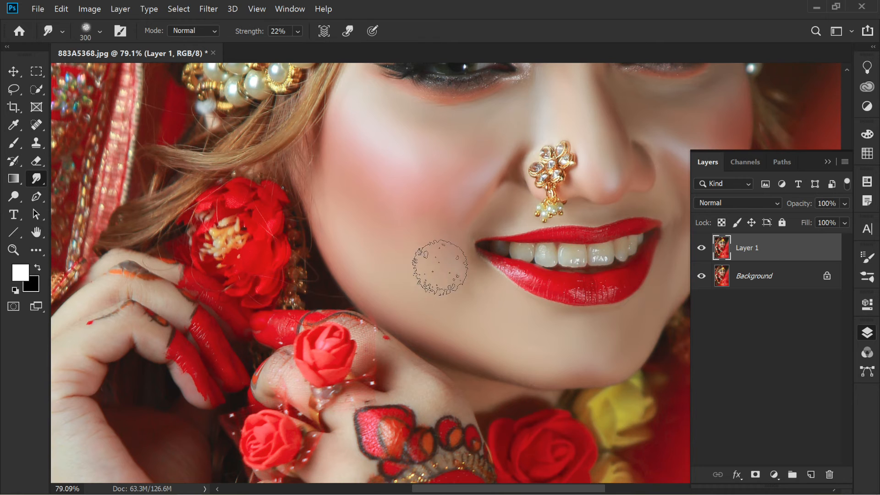
- Smooth the neck skin under the jawline above the red rose with Smudge brushes of 175 px and 80 px
scroll(458, 284, "down", 2)
scroll(471, 355, "up", 5)
key("bracketleft")
key("bracketleft")
key("bracketleft")
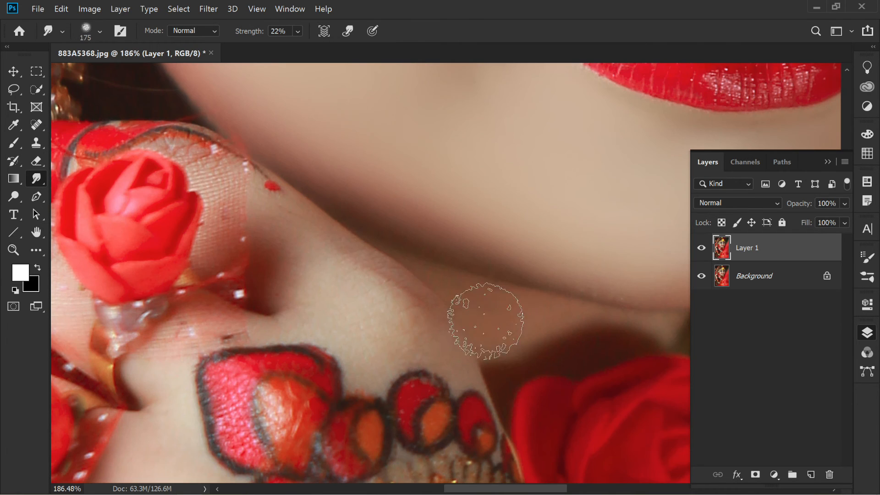
scroll(486, 321, "right", 3)
key("bracketleft")
key("bracketleft")
key("bracketleft")
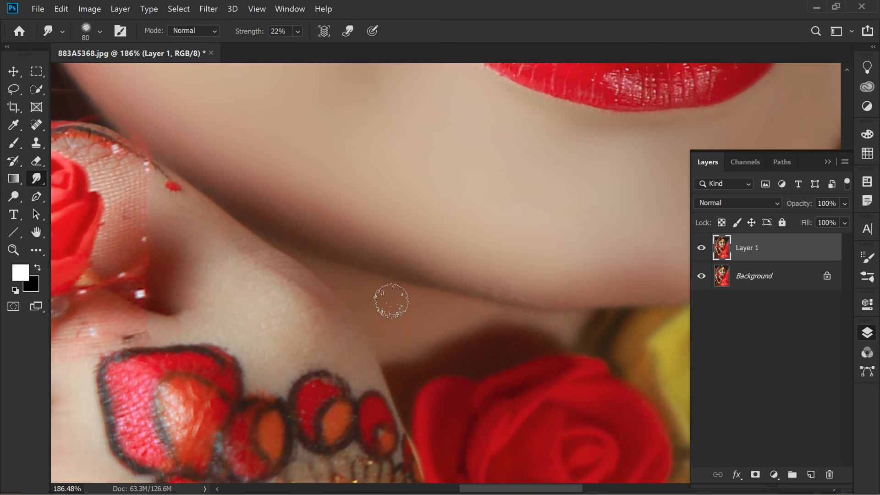
scroll(387, 226, "down", 6)
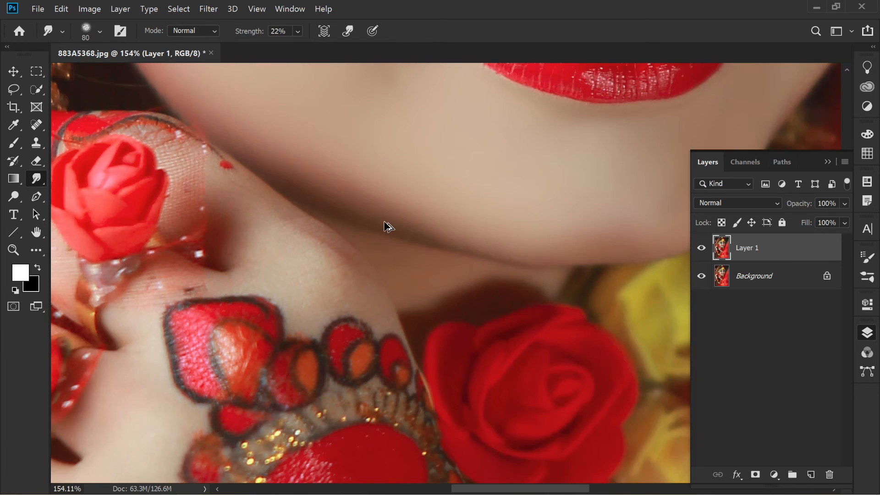
- Compare Layer 1 with the original by toggling its visibility, and inspect the face, hands and whole portrait at several magnifications
scroll(367, 251, "up", 3)
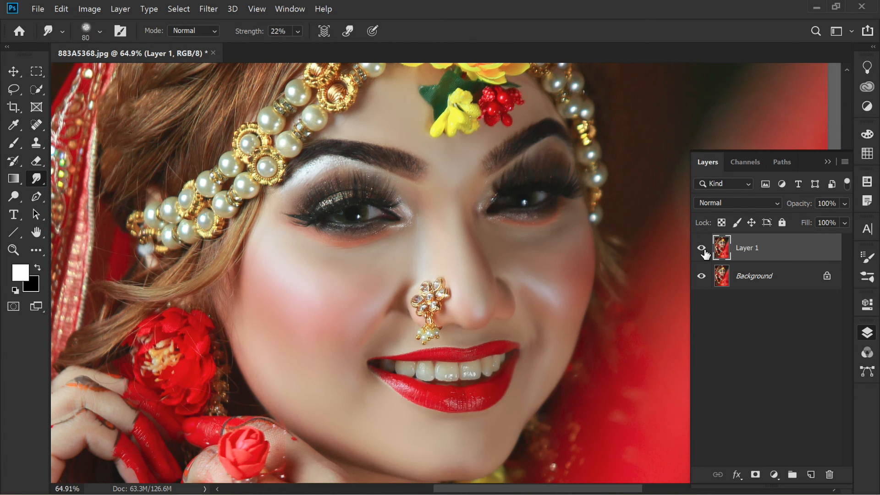
left_click(701, 248)
left_click(701, 248)
scroll(527, 244, "down", 3)
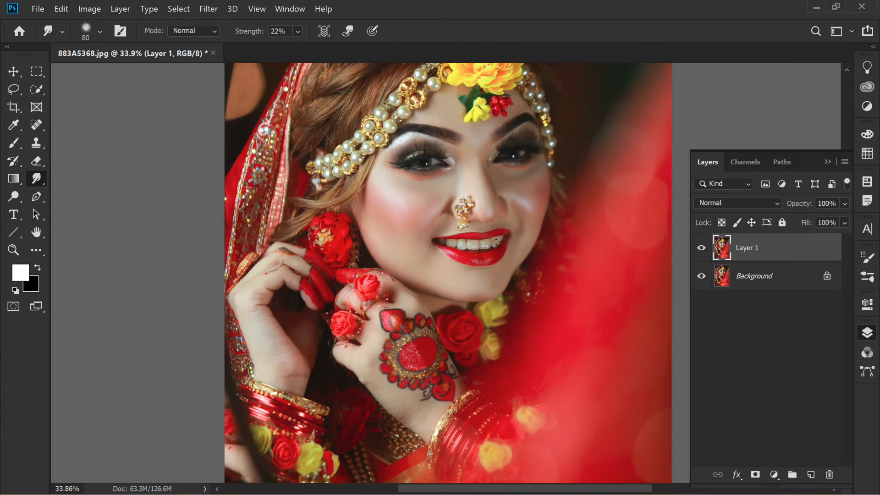
scroll(496, 242, "up", 2)
scroll(467, 271, "down", 5)
scroll(474, 230, "up", 1)
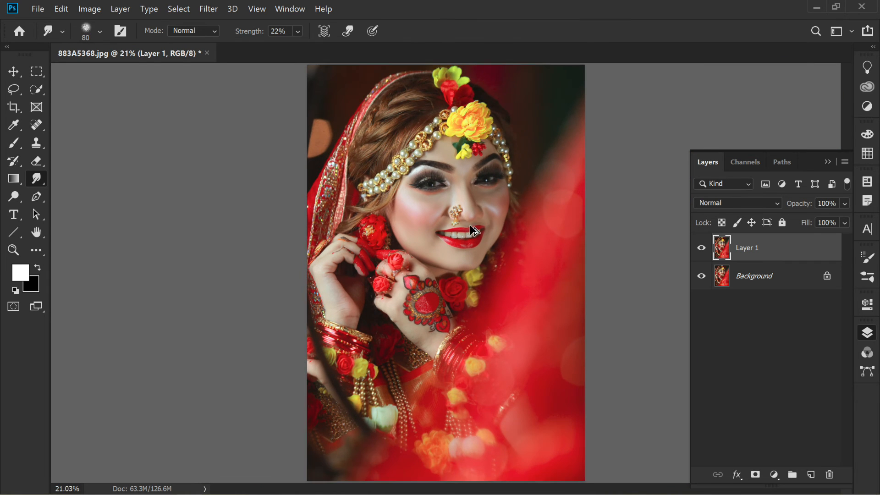
scroll(475, 230, "down", 1)
scroll(449, 473, "up", 4)
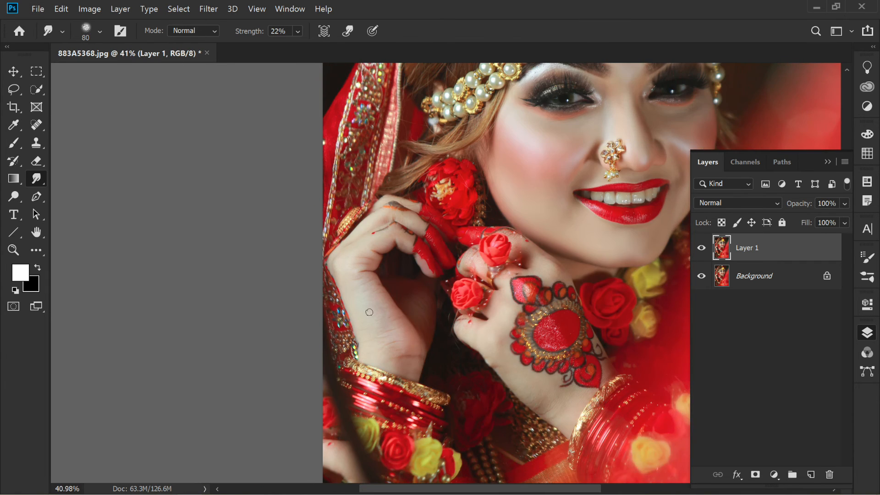
scroll(329, 303, "up", 3)
scroll(307, 320, "down", 2)
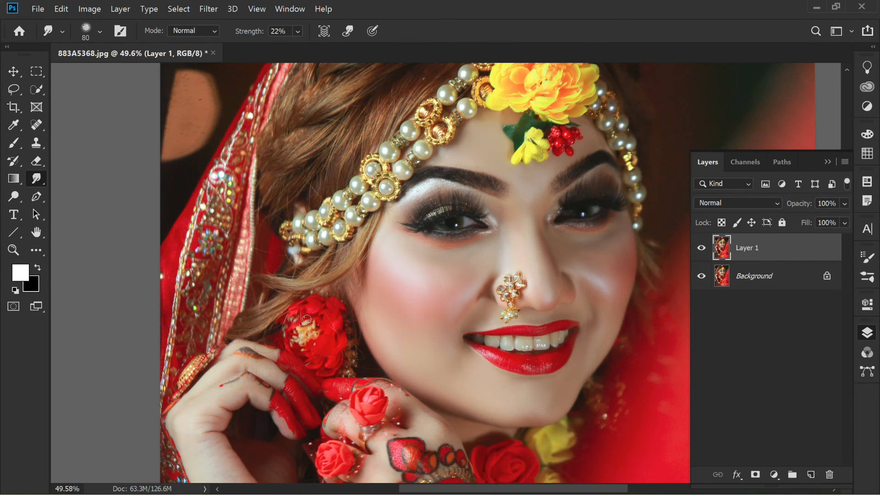
scroll(307, 319, "down", 1)
scroll(413, 334, "up", 3)
scroll(418, 336, "down", 1)
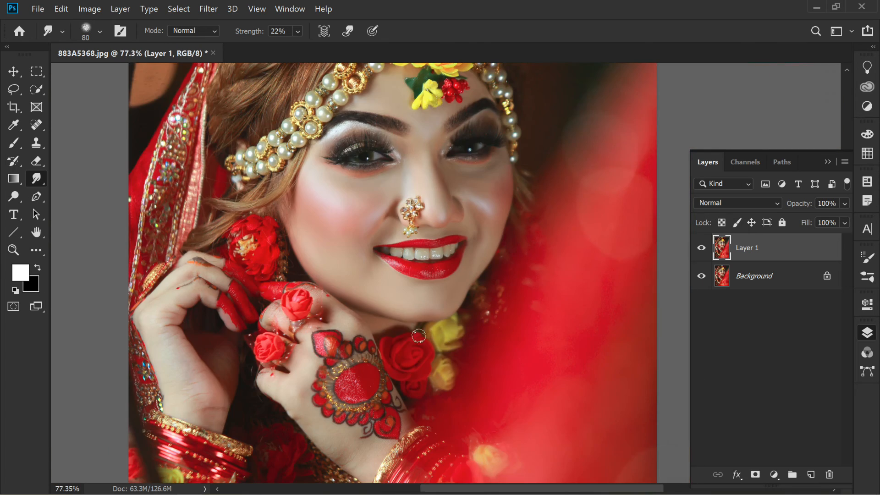
scroll(418, 336, "up", 2)
scroll(441, 265, "down", 3)
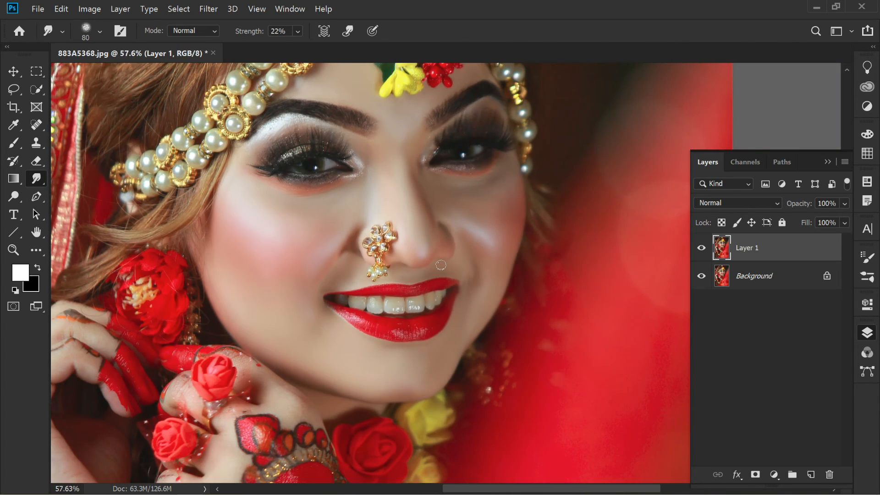
- Smooth the crease beside the left nostril near the nose ring with a 70 px Smudge brush
scroll(441, 264, "up", 5)
key("bracketleft")
key("bracketleft")
key("bracketleft")
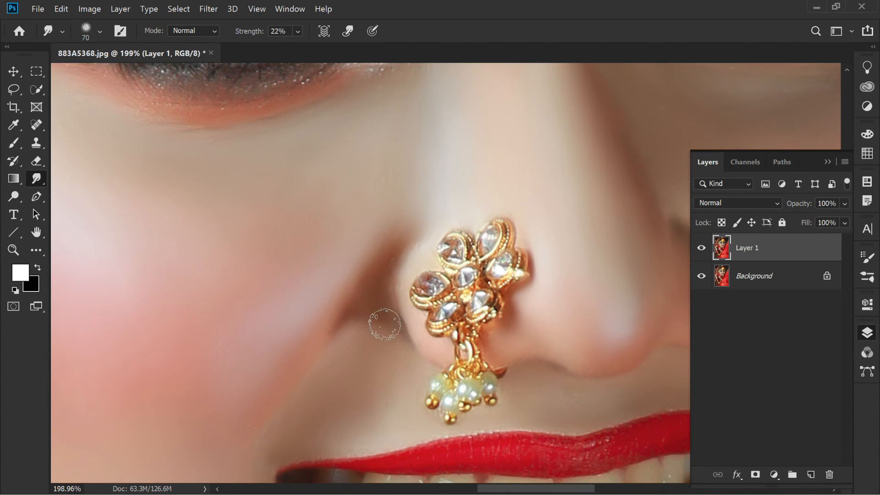
scroll(330, 324, "down", 7)
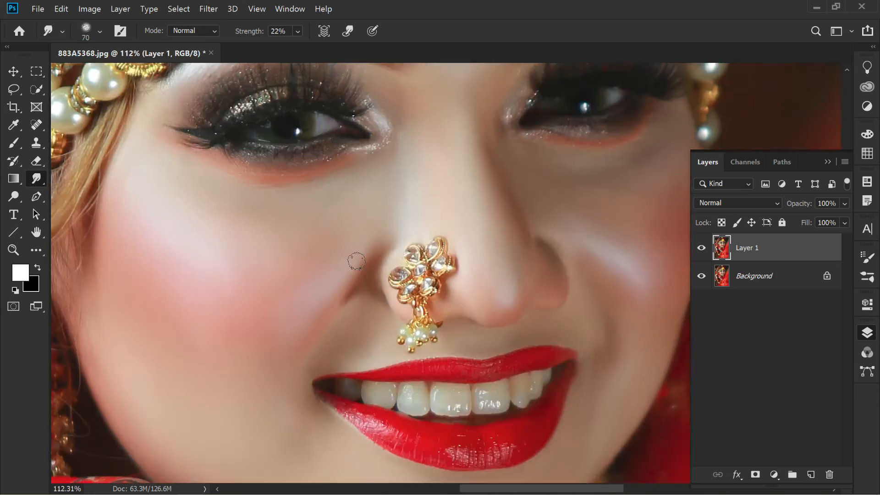
- Examine the whole portrait and compare it before and after the last edit by undoing and redoing it
scroll(377, 171, "down", 1)
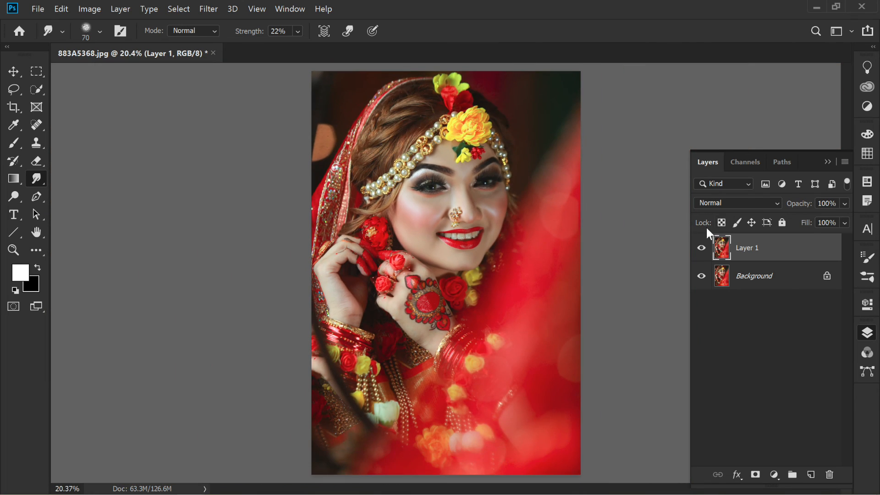
scroll(527, 160, "up", 6)
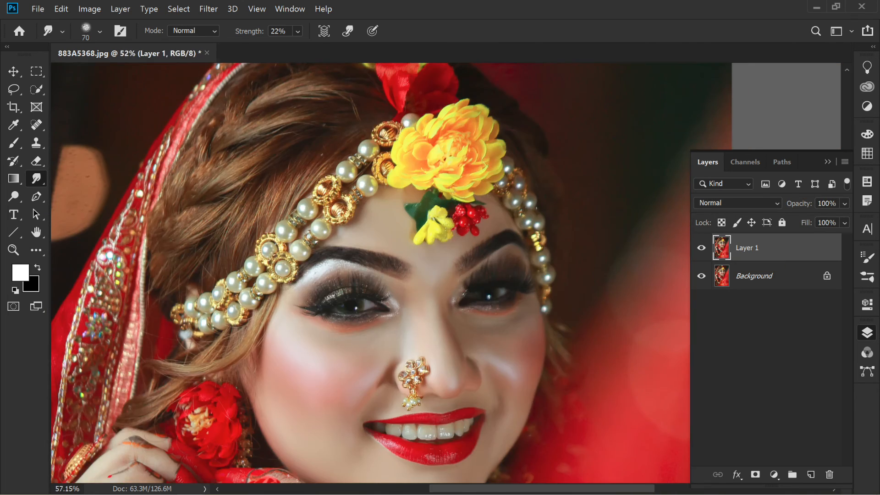
scroll(518, 165, "down", 5)
scroll(519, 166, "down", 4)
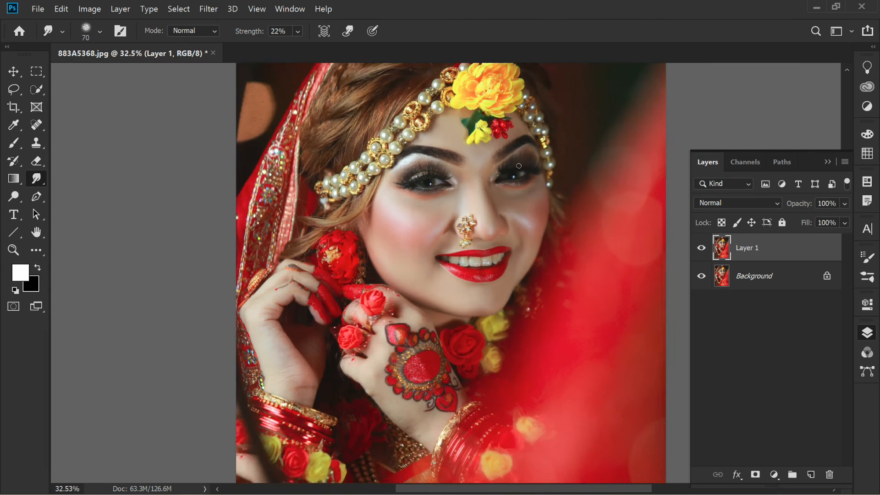
scroll(604, 251, "down", 1)
key("ctrl+z")
key("ctrl+shift+z")
- Open the Camera Raw Filter on Layer 1 and apply a user preset from further down the preset list
left_click(207, 9)
left_click(265, 86)
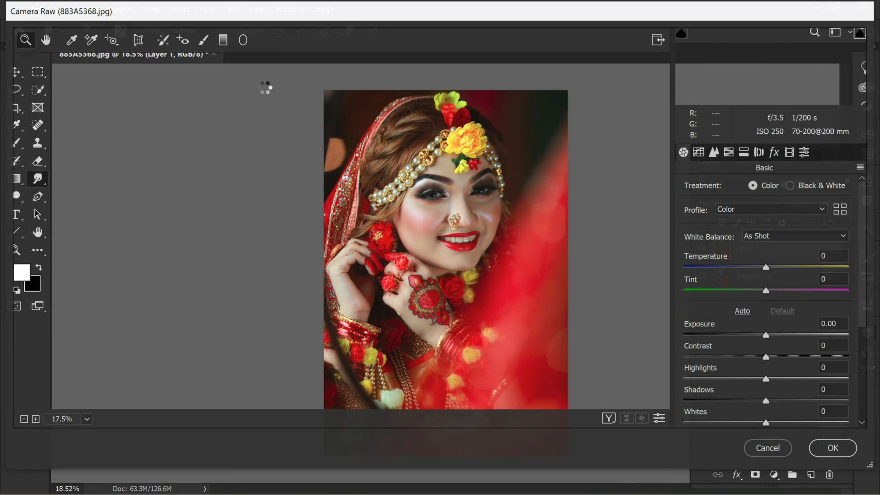
left_click(805, 152)
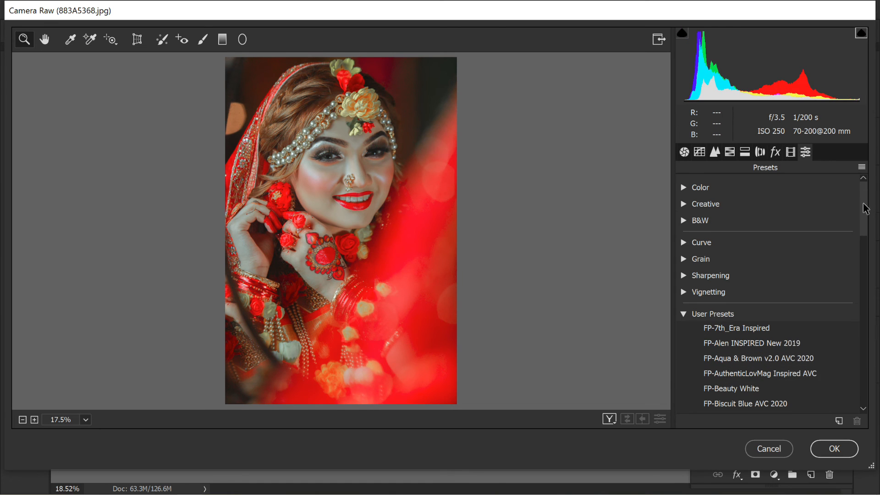
scroll(729, 382, "down", 10)
left_click(724, 399)
- Set the saturation of Oranges to -7 in the HSL Adjustments
left_click(729, 152)
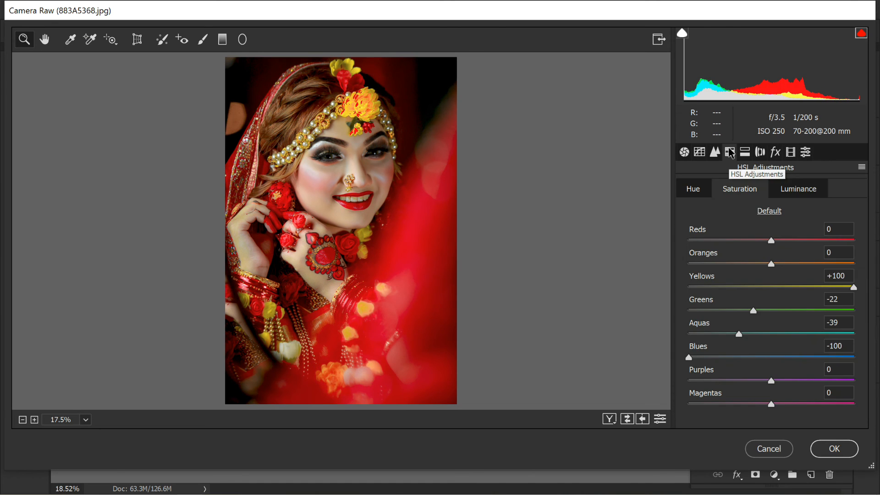
left_click(797, 190)
left_click(740, 189)
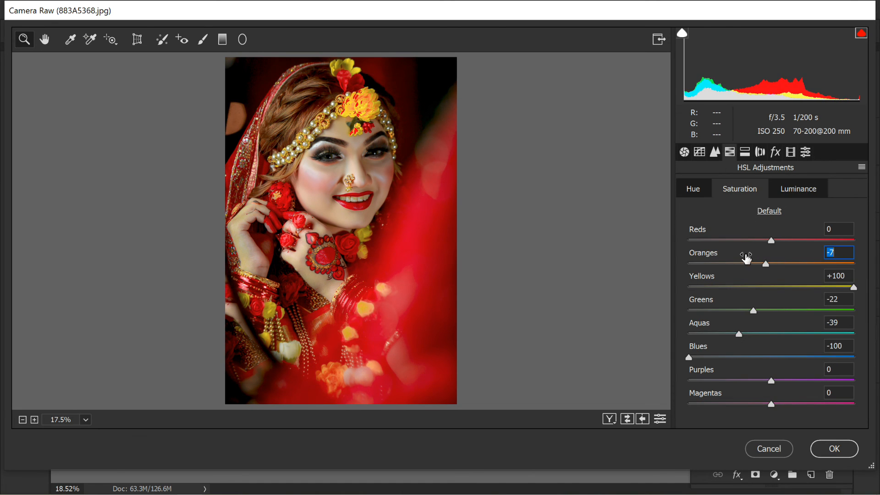
- Check the HSL hue, saturation and luminance values, keeping the Greens hue at 0
left_click(696, 189)
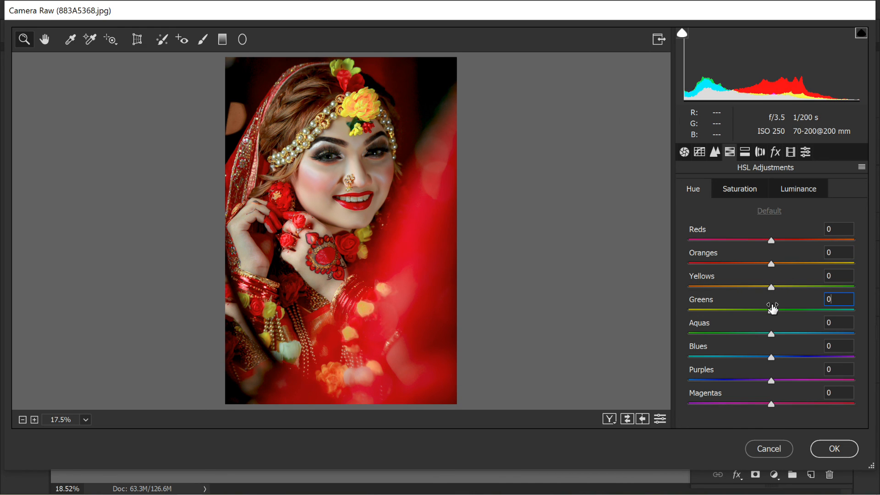
left_click(740, 189)
left_click(694, 191)
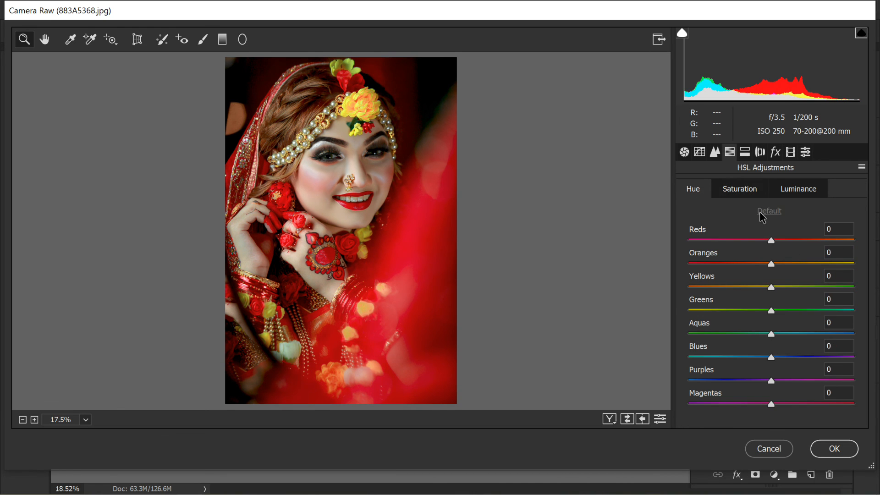
left_click(739, 189)
left_click(797, 189)
- Check the Basic and Effects settings and apply the Camera Raw filter to Layer 1
left_click(684, 151)
scroll(765, 330, "down", 3)
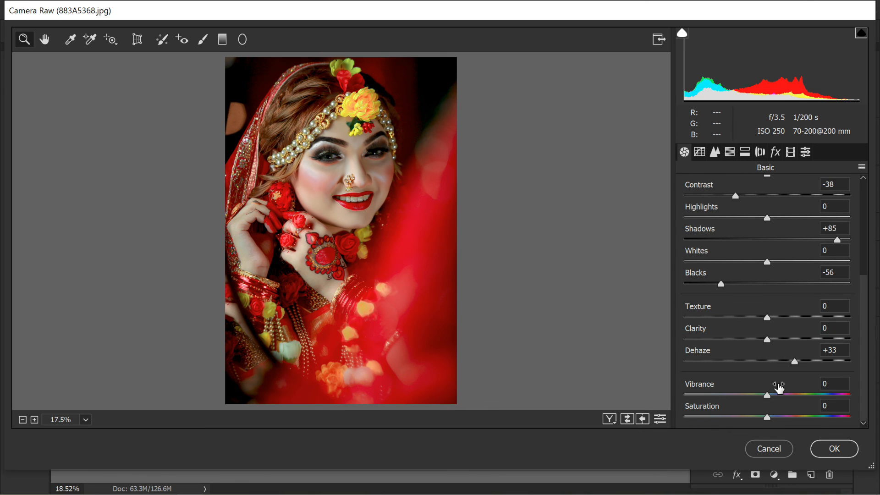
left_click(776, 153)
key("Return")
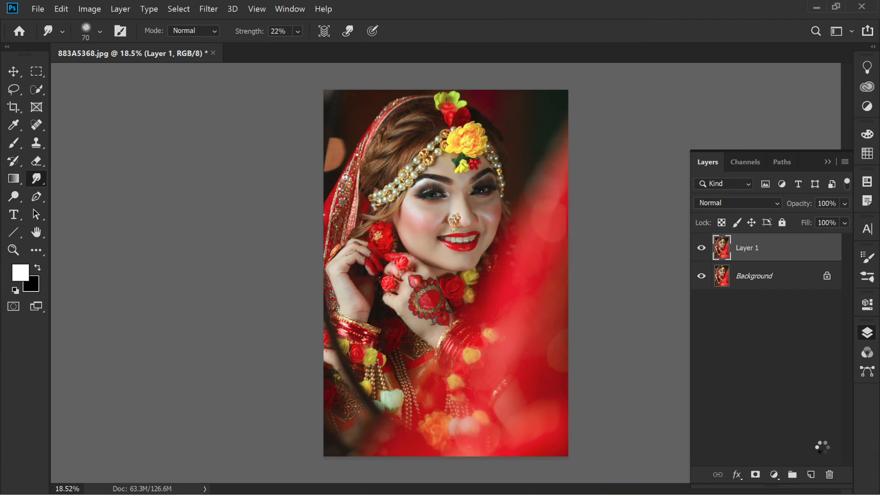
- Compare the filtered Layer 1 with the original and examine the face and whole portrait at different magnifications
left_click_drag(447, 199, 650, 260)
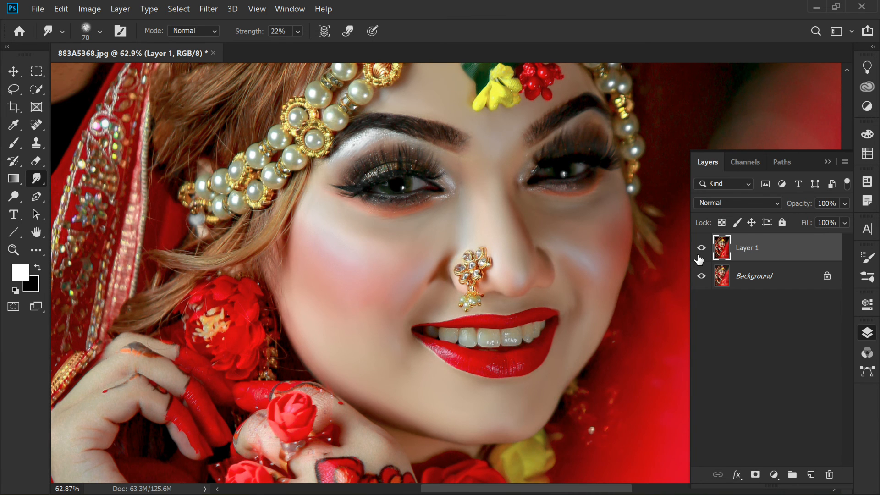
scroll(526, 266, "down", 5)
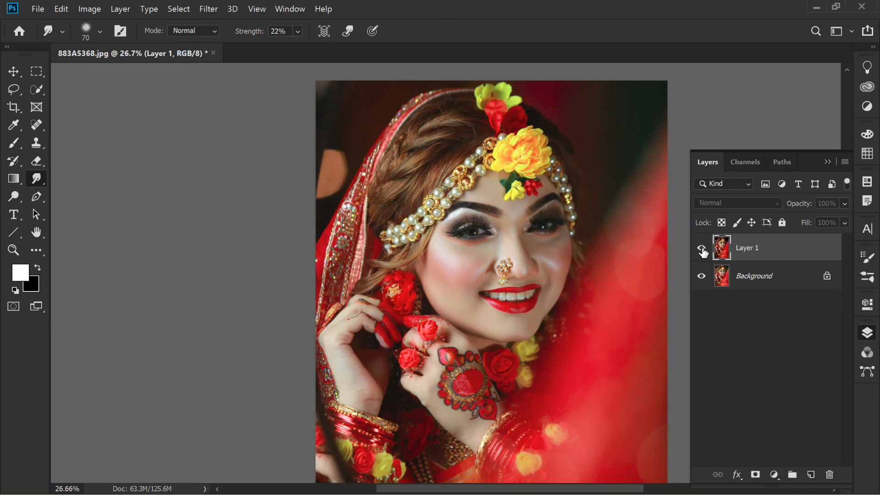
scroll(579, 257, "down", 3)
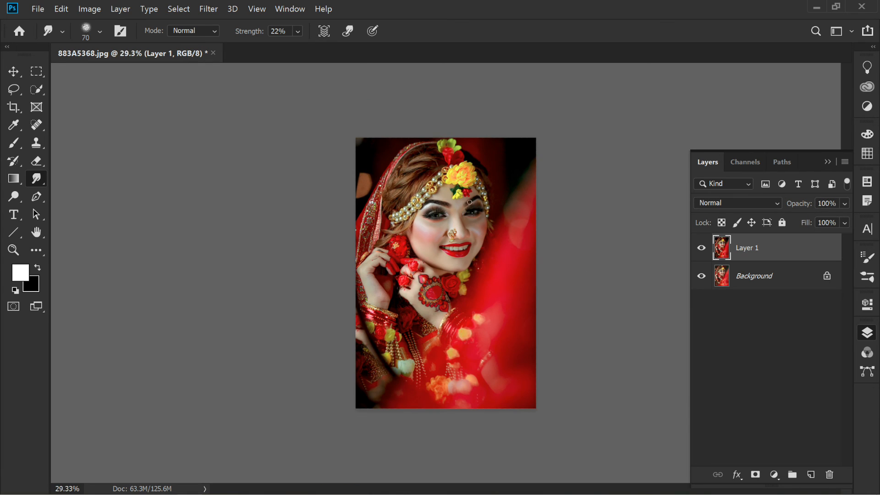
scroll(469, 202, "up", 8)
scroll(448, 171, "down", 5)
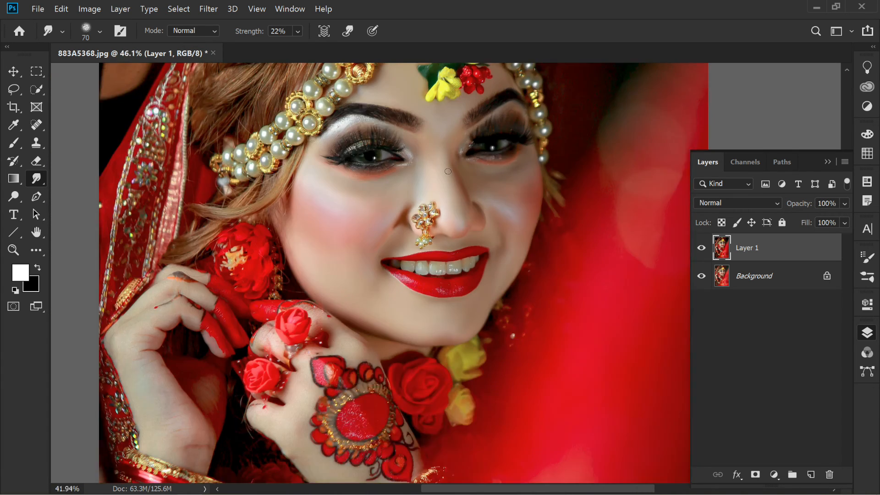
scroll(447, 171, "down", 3)
scroll(448, 171, "up", 3)
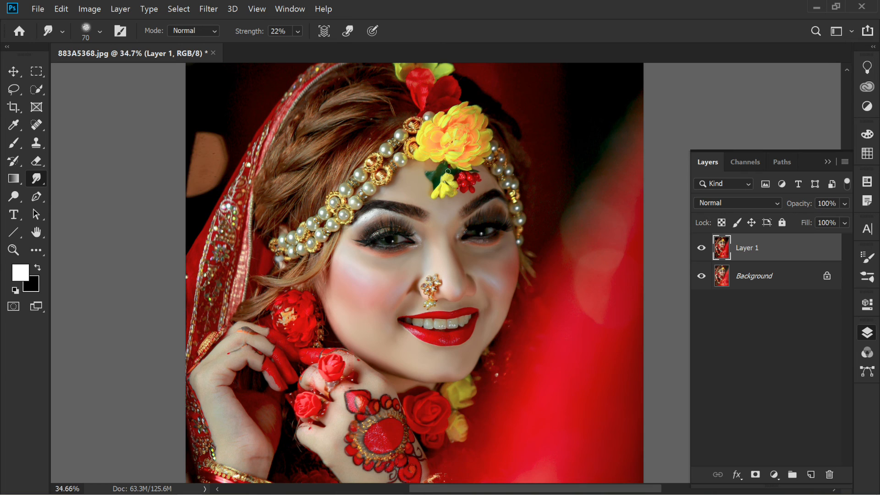
scroll(448, 172, "up", 3)
scroll(448, 174, "down", 2)
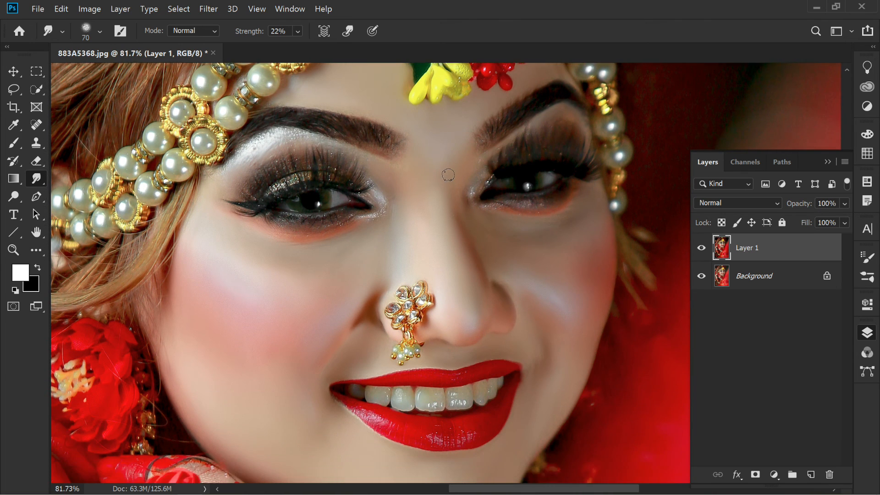